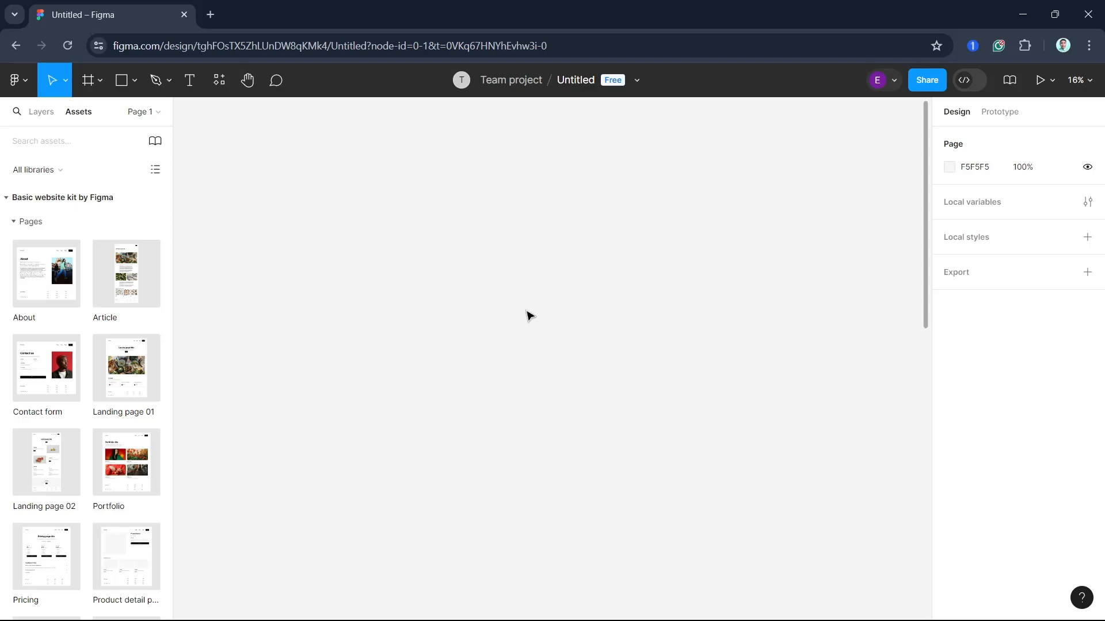
# - Draw three frames side by side on the canvas, about 1487 × 833, 734 × 833 and 367 × 541
pyautogui.click(101, 81)
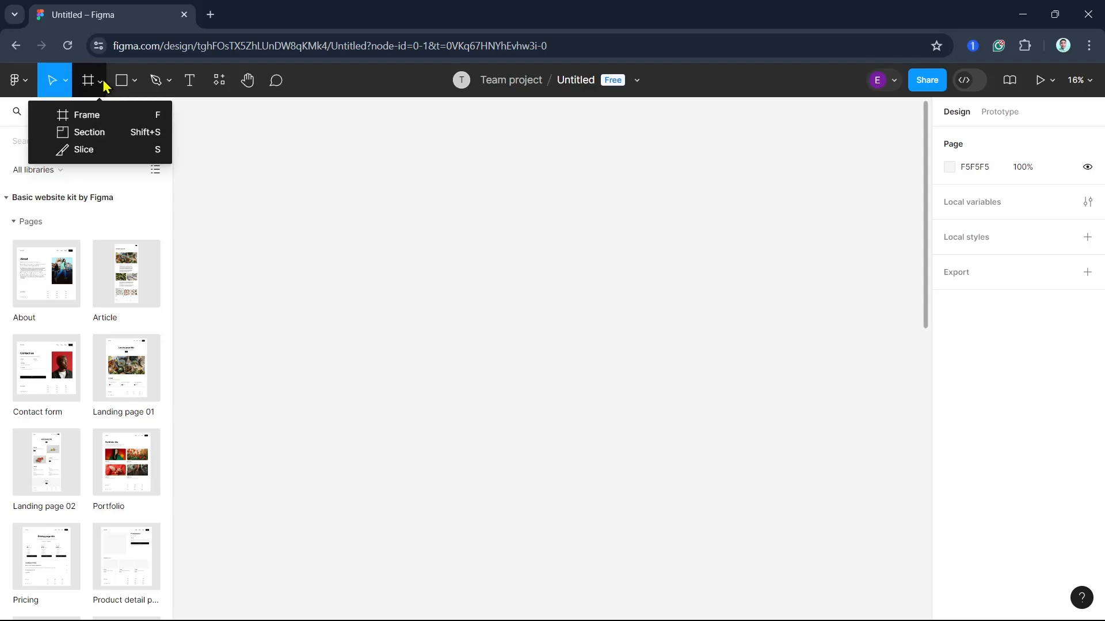
pyautogui.click(95, 120)
pyautogui.moveTo(249, 205); pyautogui.dragTo(422, 301)
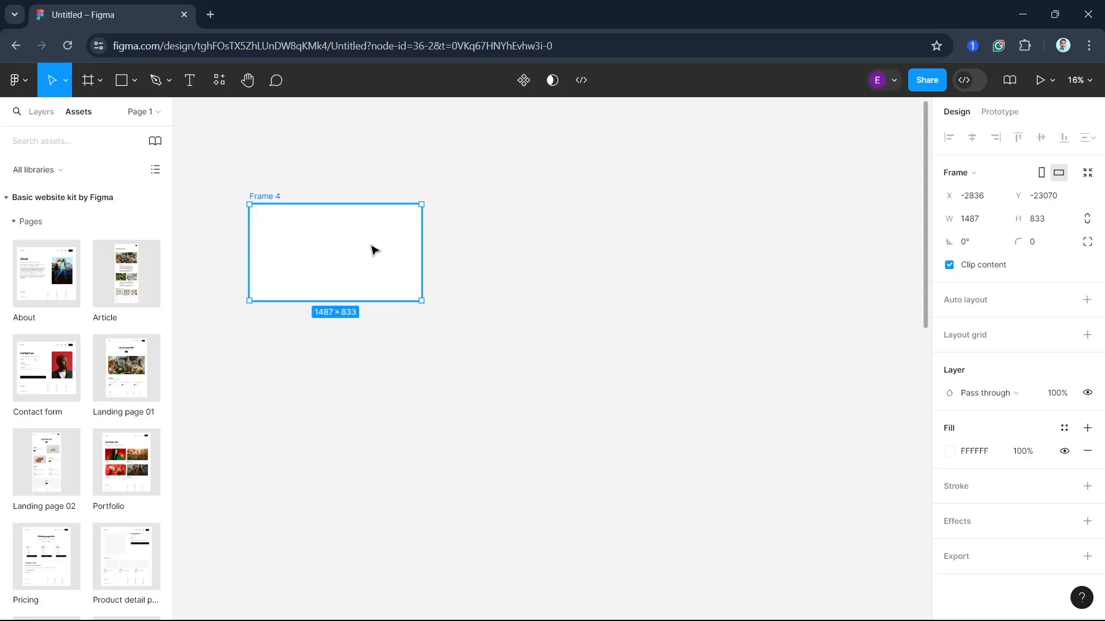
pyautogui.click(101, 81)
pyautogui.click(97, 123)
pyautogui.moveTo(492, 204); pyautogui.dragTo(577, 300)
pyautogui.click(101, 81)
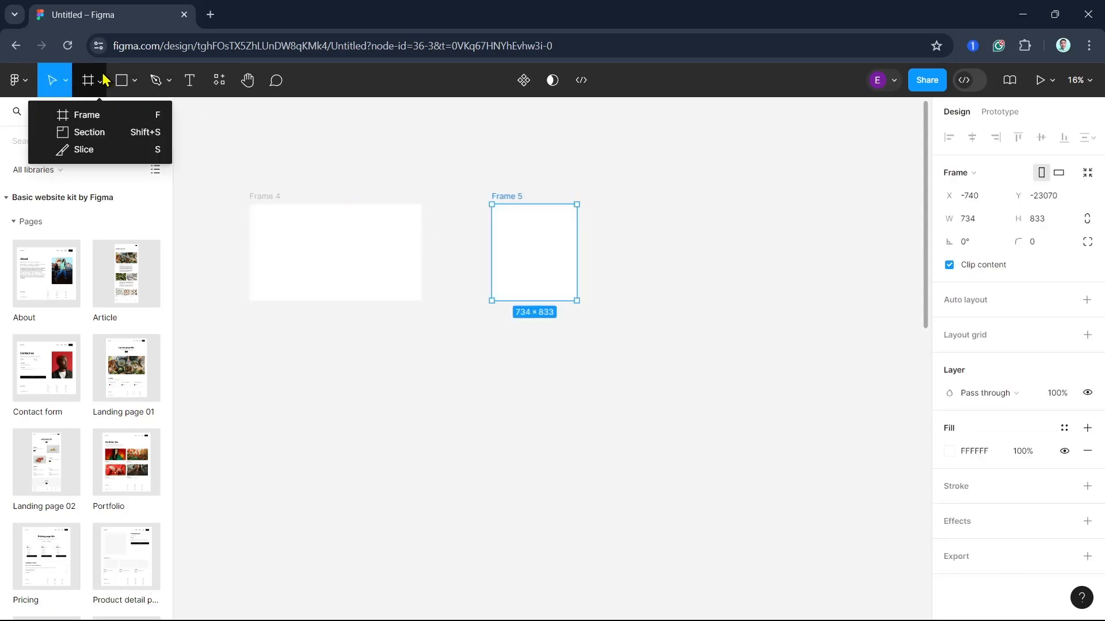
pyautogui.click(98, 117)
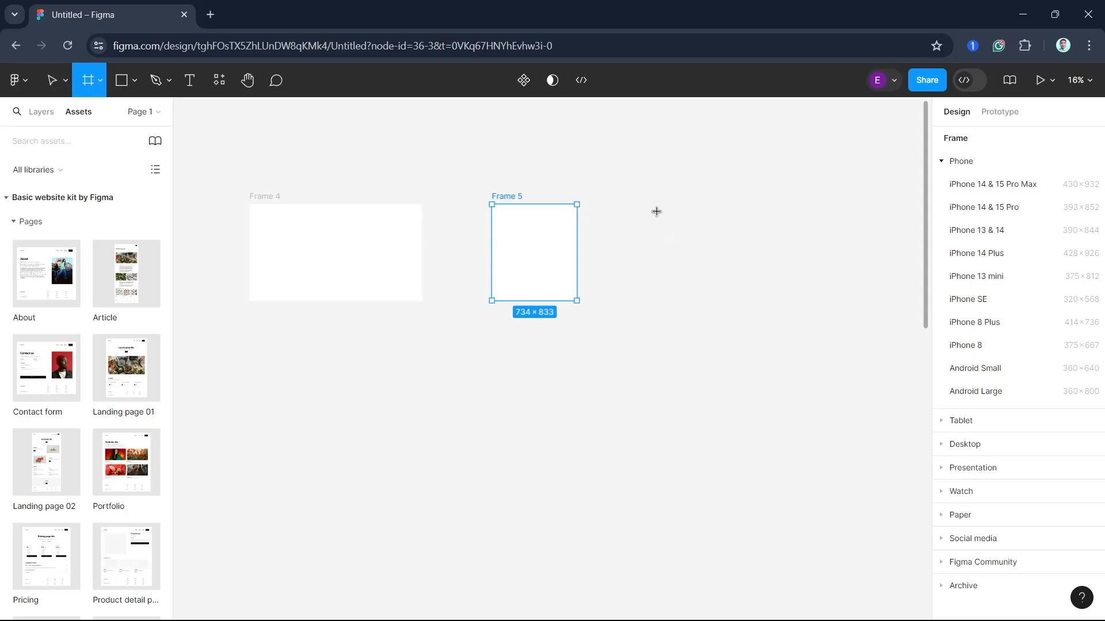
pyautogui.moveTo(651, 205); pyautogui.dragTo(693, 267)
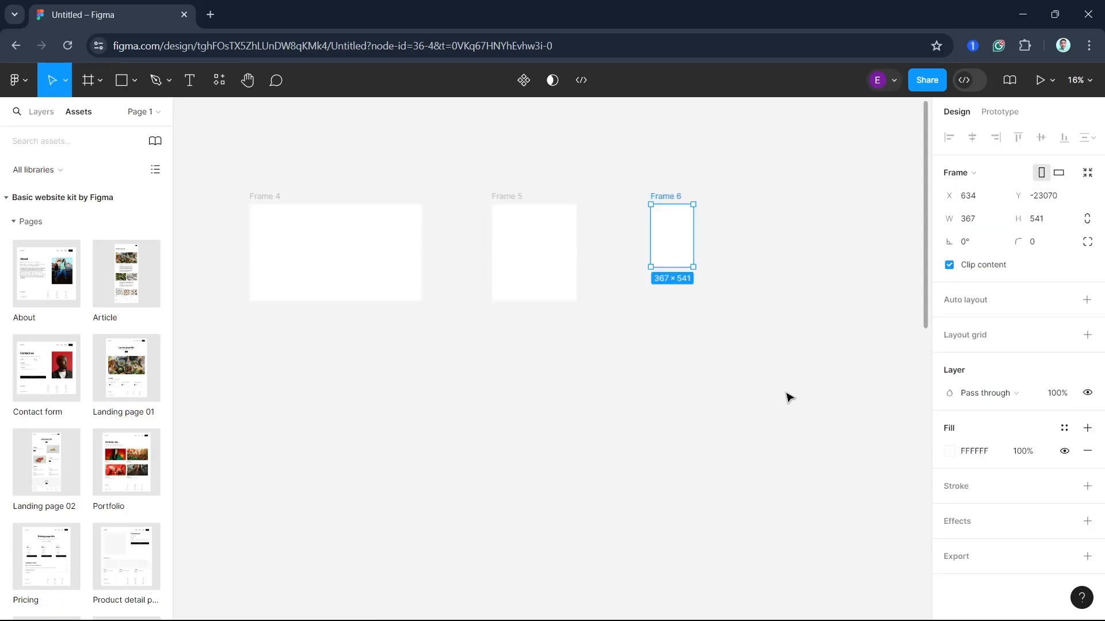
# - Resize the widest frame, Frame 4, to the MacBook Air preset (1280 × 832)
pyautogui.click(336, 261)
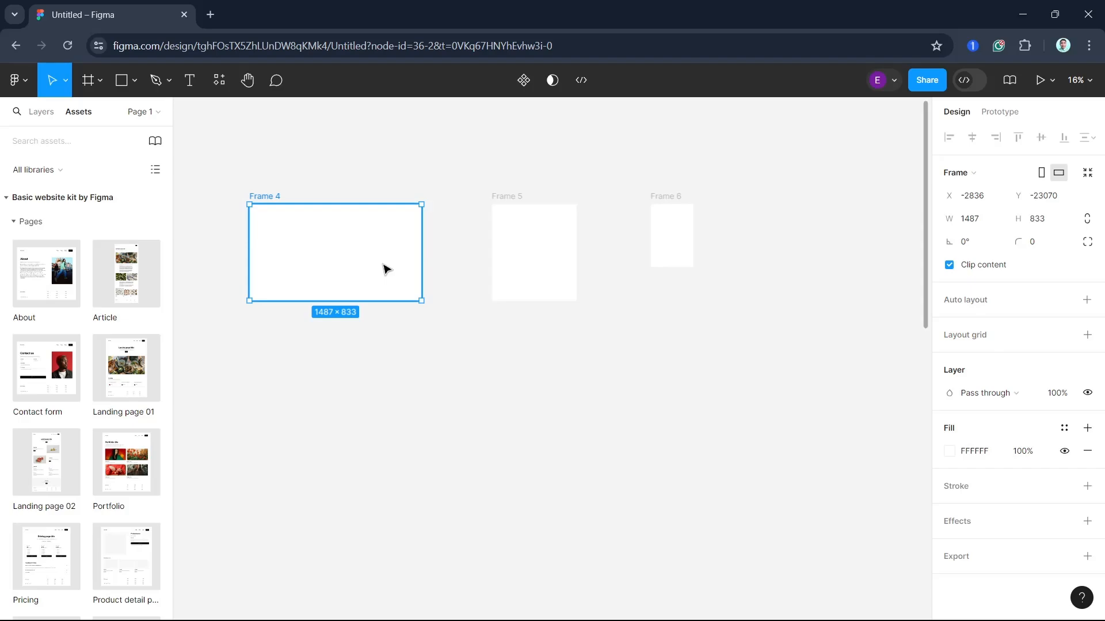
pyautogui.click(981, 176)
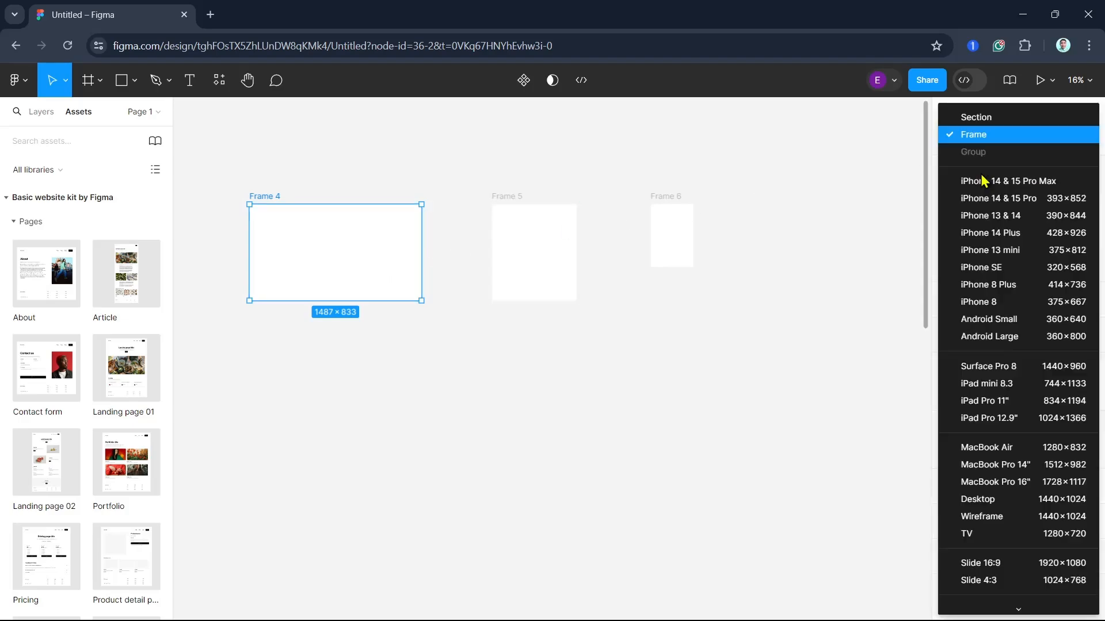
pyautogui.click(987, 447)
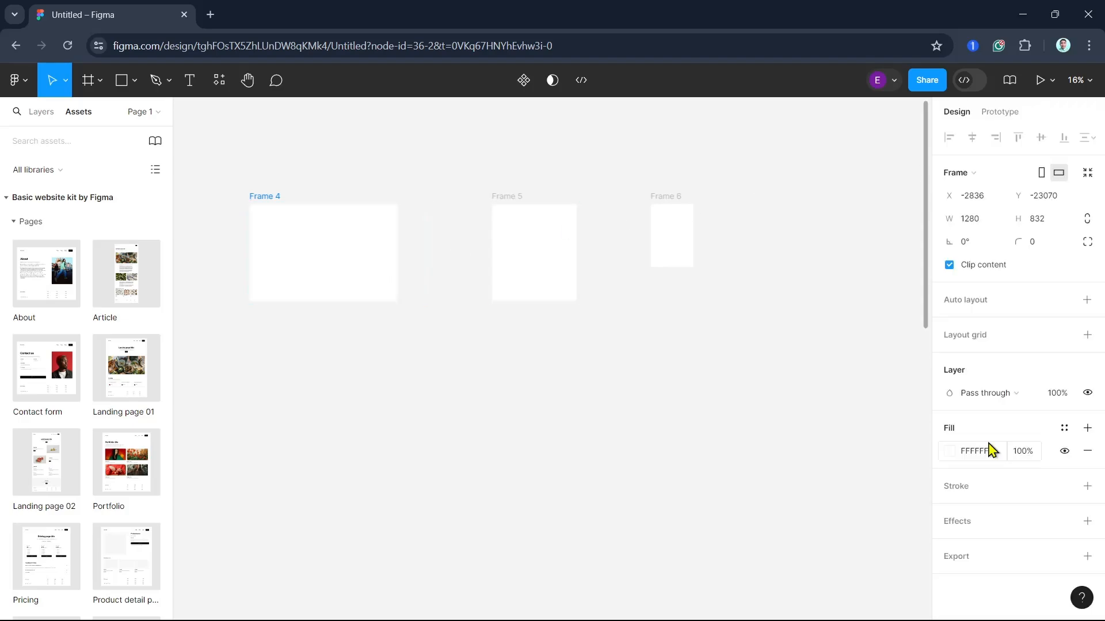
# - Resize the middle frame, Frame 5, to the iPad Pro 11" preset (834 × 1194)
pyautogui.click(573, 256)
pyautogui.click(978, 174)
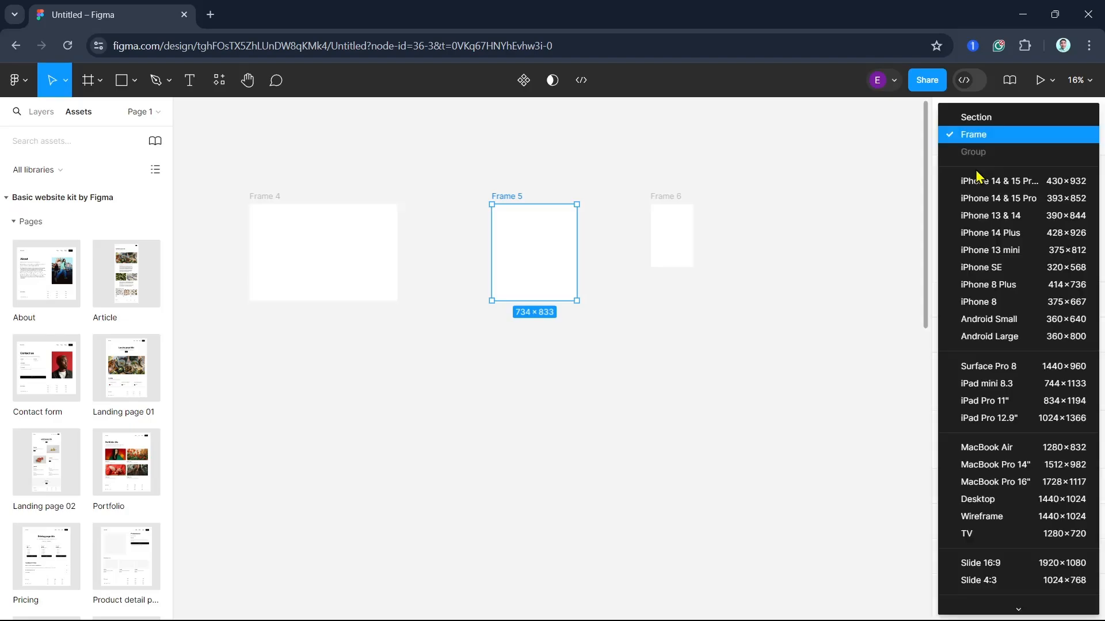
pyautogui.click(995, 400)
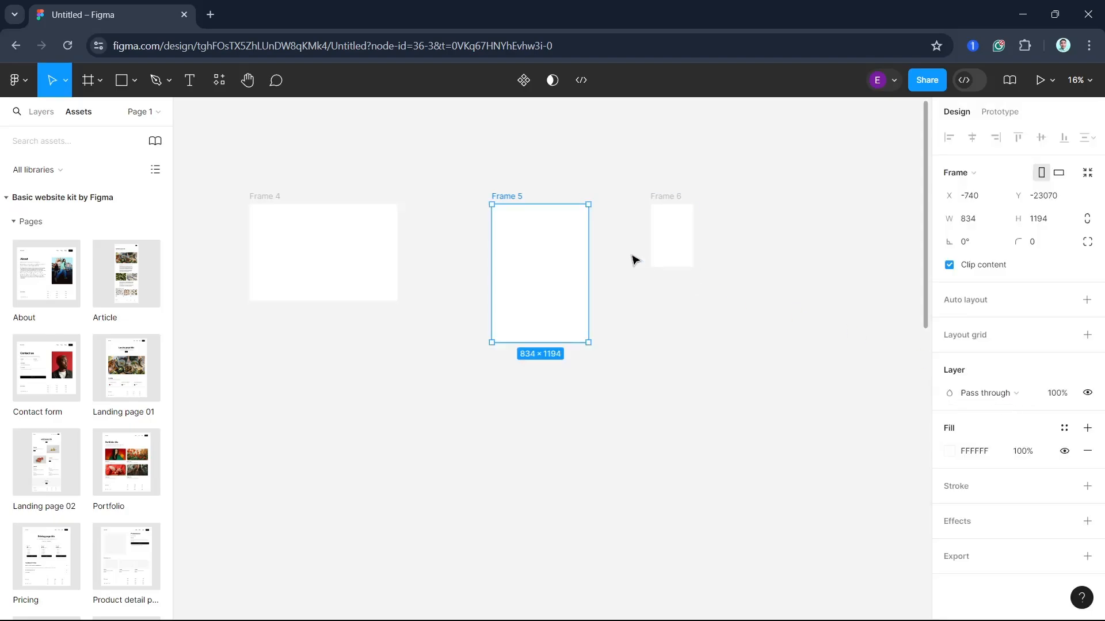
# - Resize the narrowest frame, Frame 6, to the iPhone 13 mini preset (375 × 812)
pyautogui.click(664, 244)
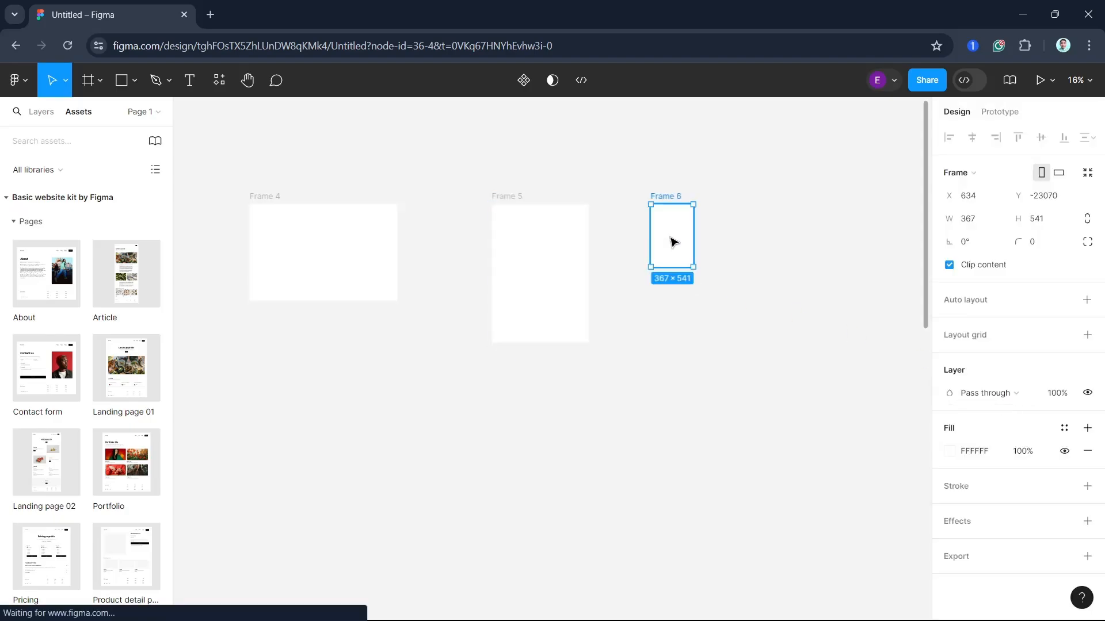
pyautogui.click(968, 180)
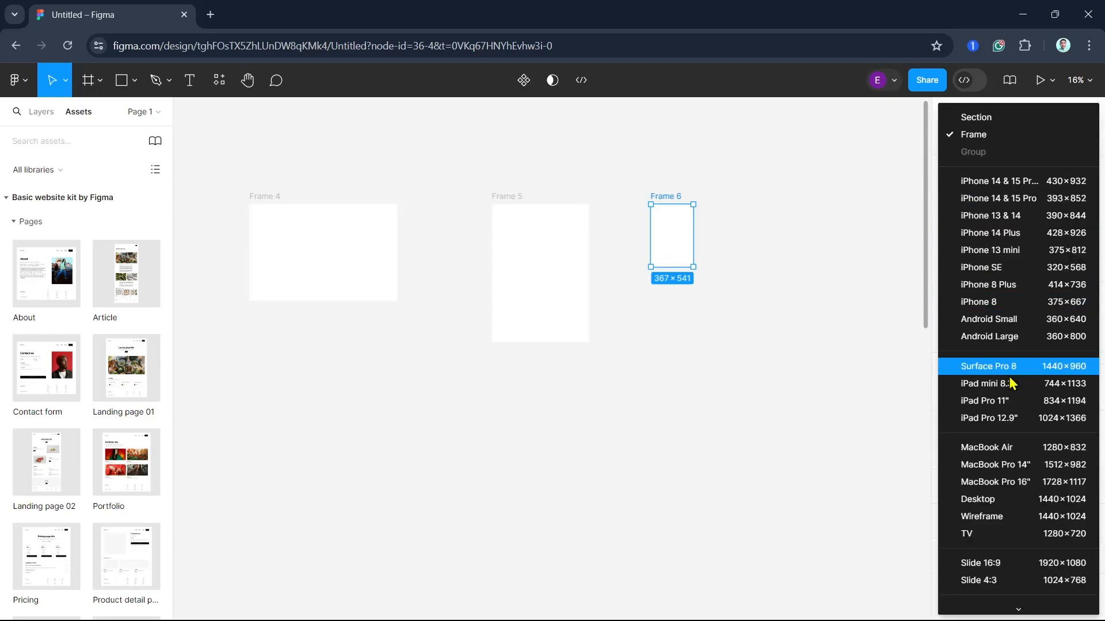
pyautogui.scroll(-5, 1014, 410)
pyautogui.scroll(-3, 1014, 410)
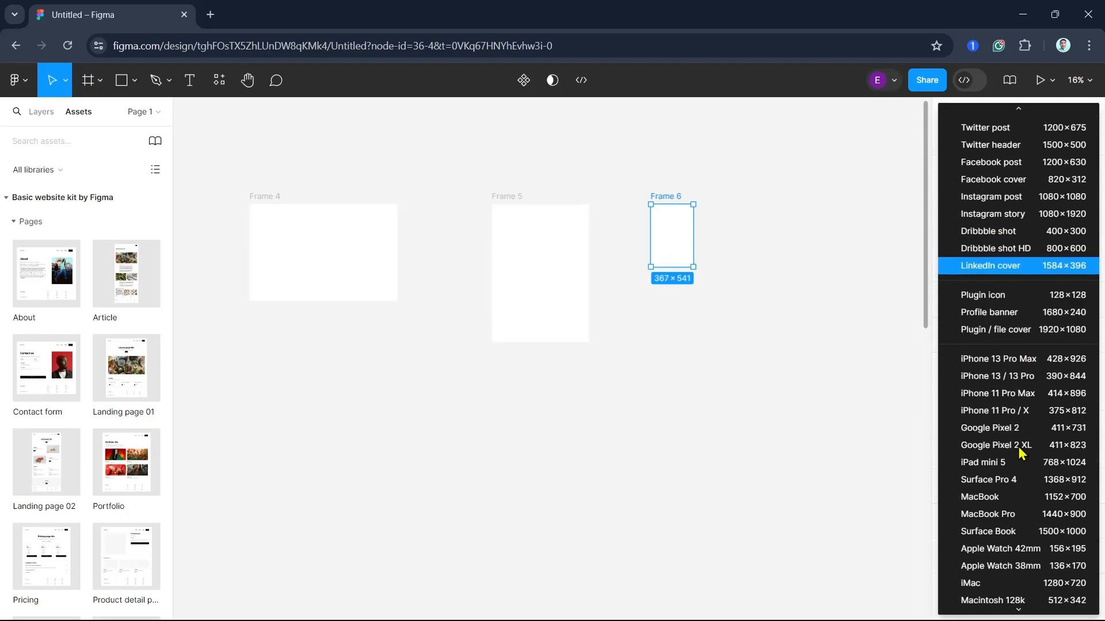
pyautogui.scroll(-5, 1016, 412)
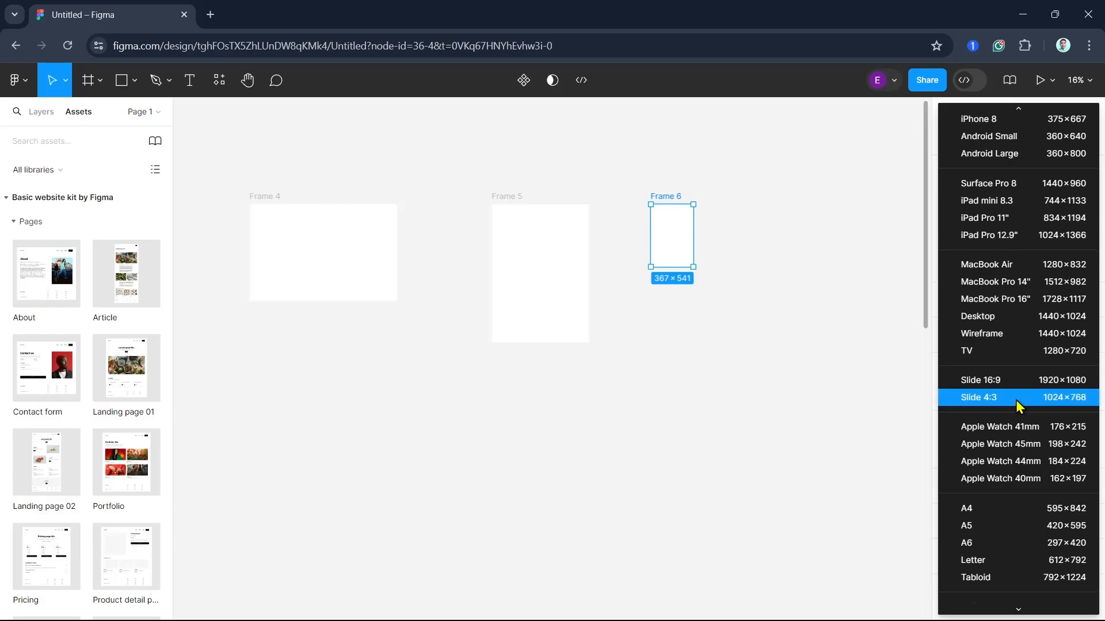
pyautogui.scroll(3, 992, 266)
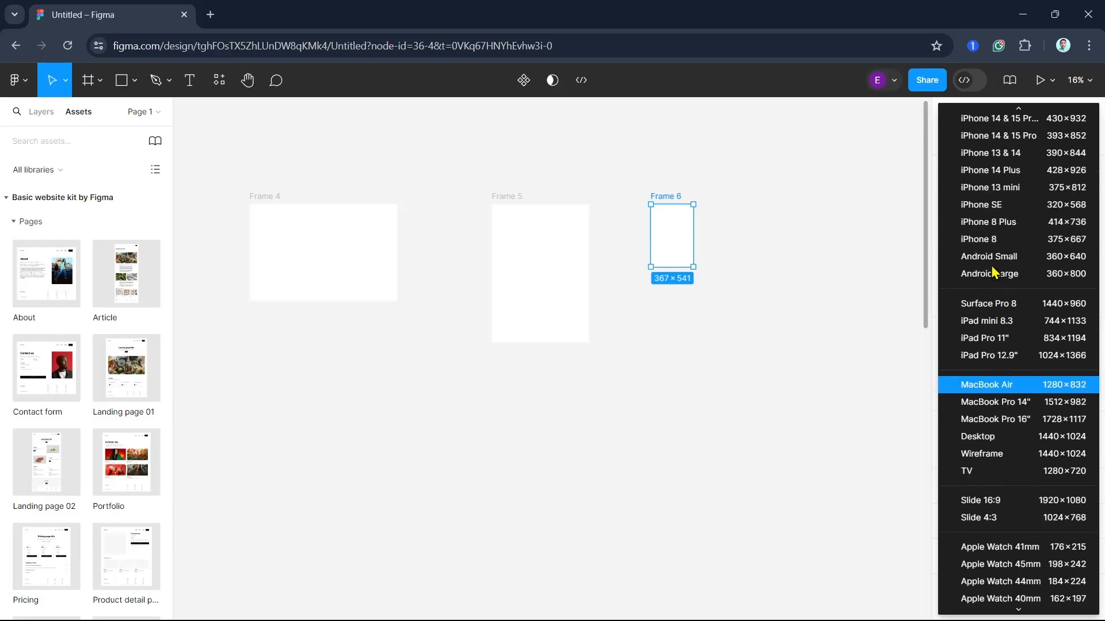
pyautogui.click(989, 188)
# - Apply the MacBook Pro preset (1440 × 900) to the widest frame, Frame 4
pyautogui.click(347, 246)
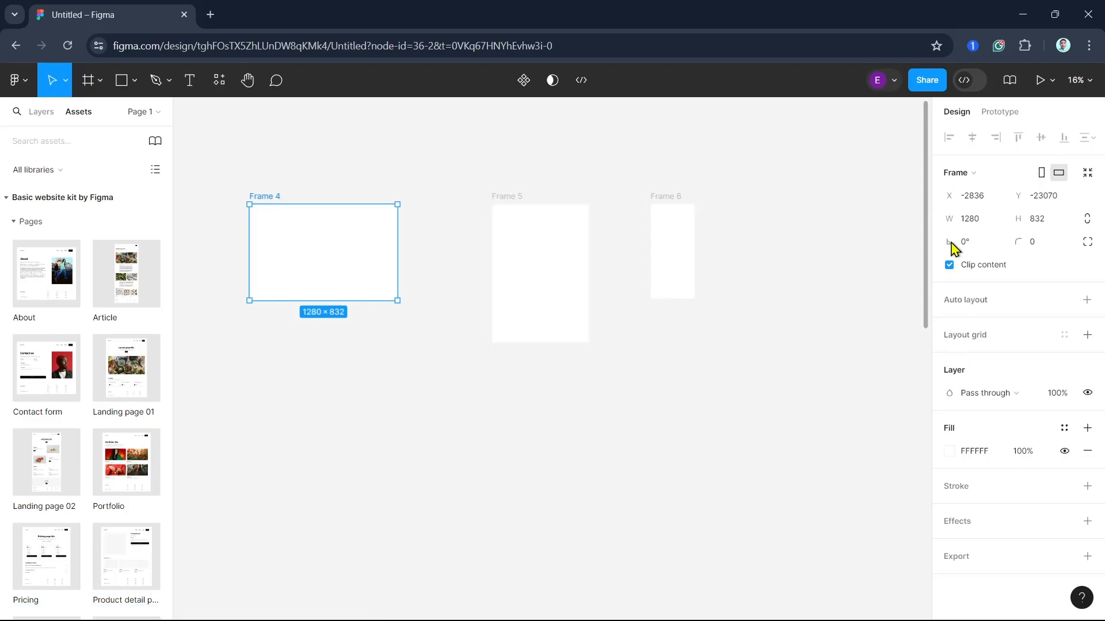
pyautogui.click(958, 176)
pyautogui.scroll(-5, 1001, 318)
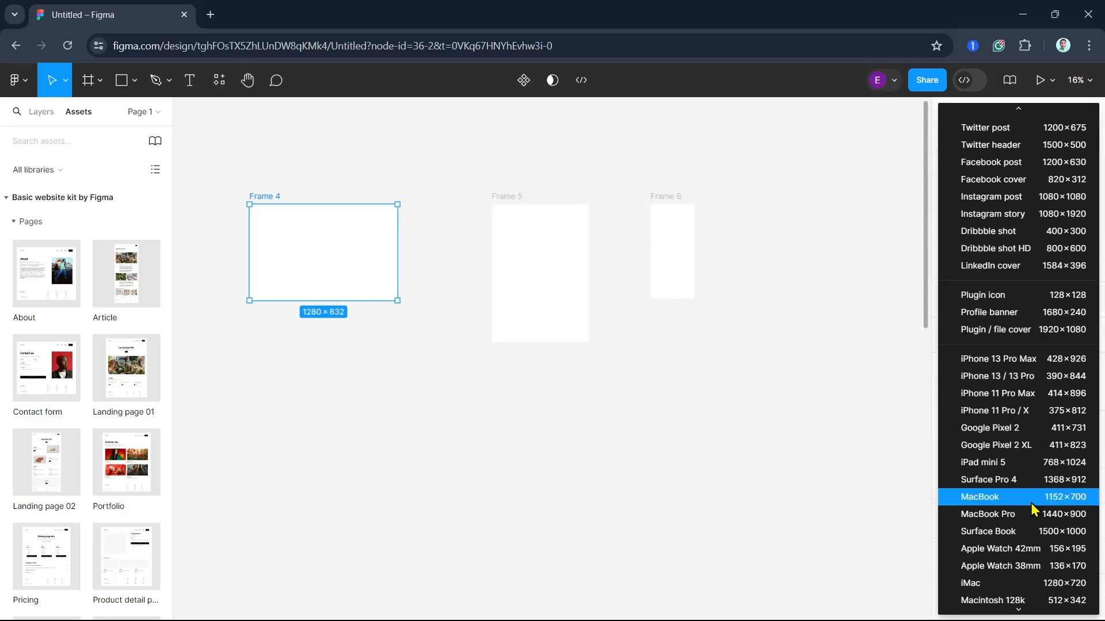
pyautogui.click(1008, 514)
pyautogui.click(656, 411)
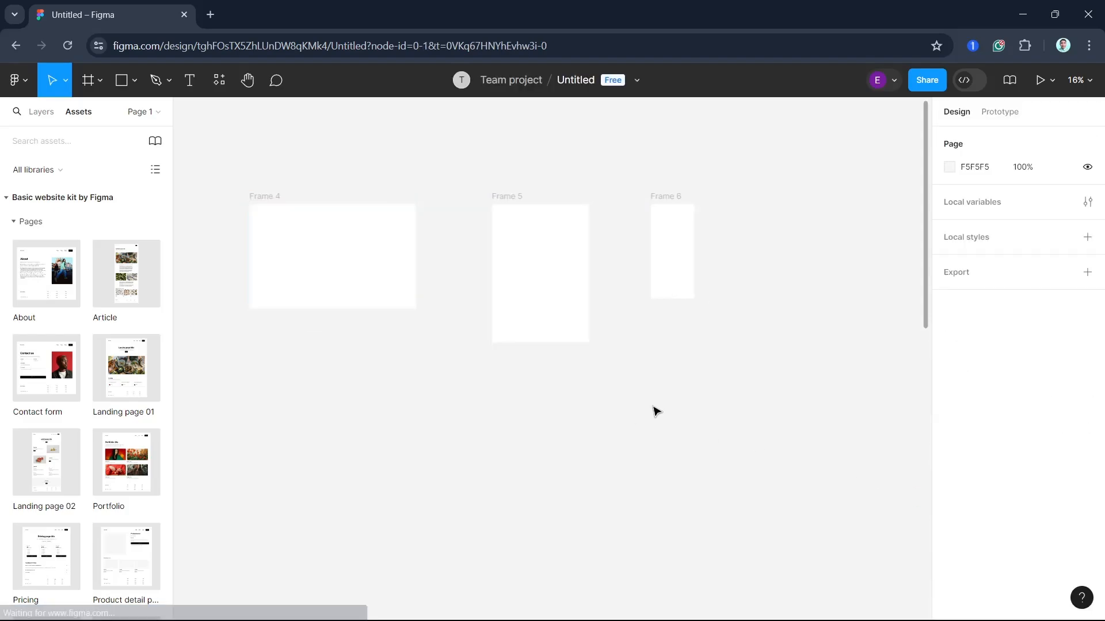
pyautogui.click(405, 253)
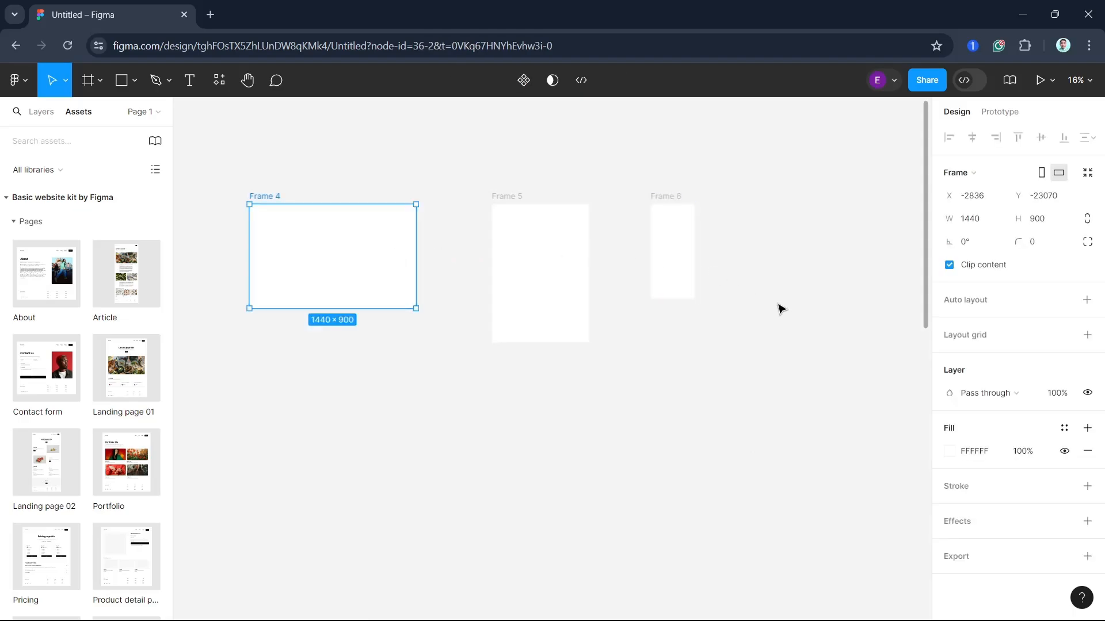
pyautogui.click(793, 446)
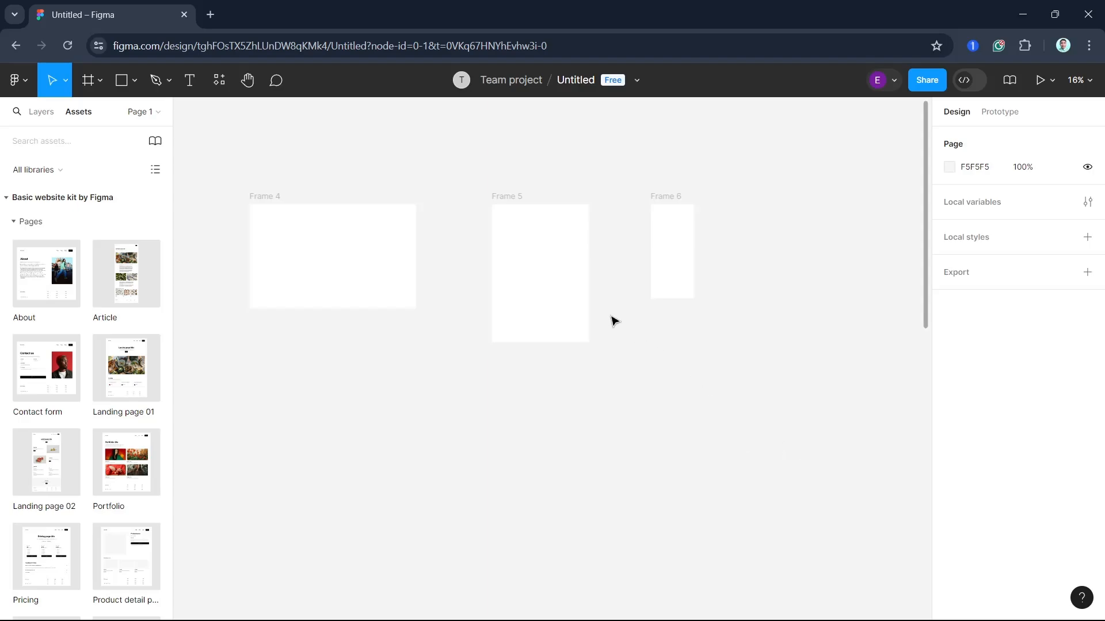
pyautogui.click(406, 263)
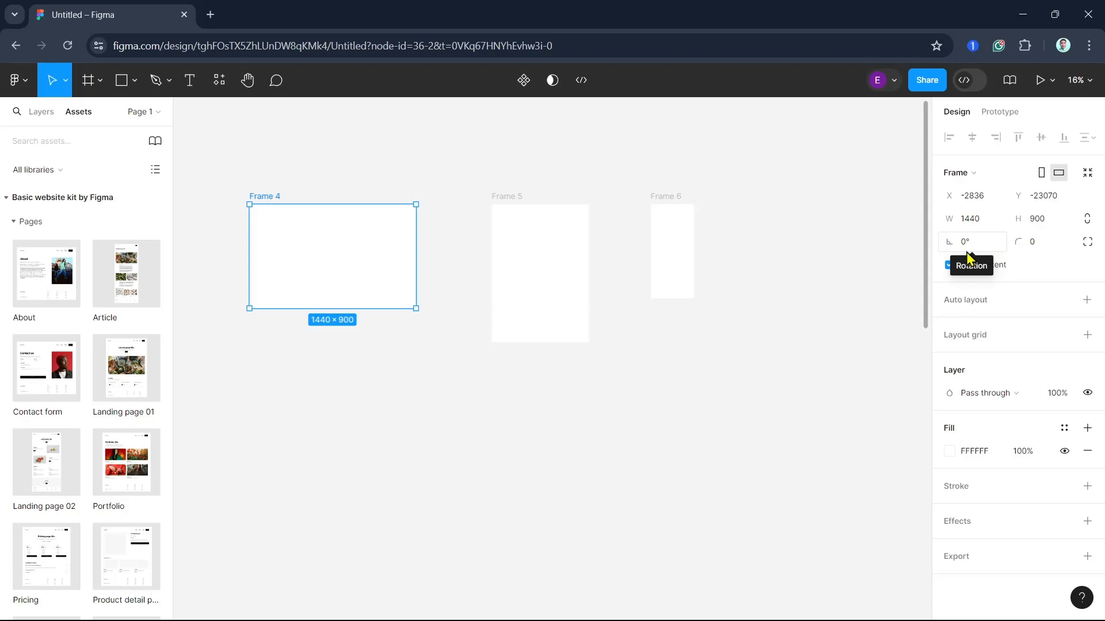
pyautogui.click(567, 430)
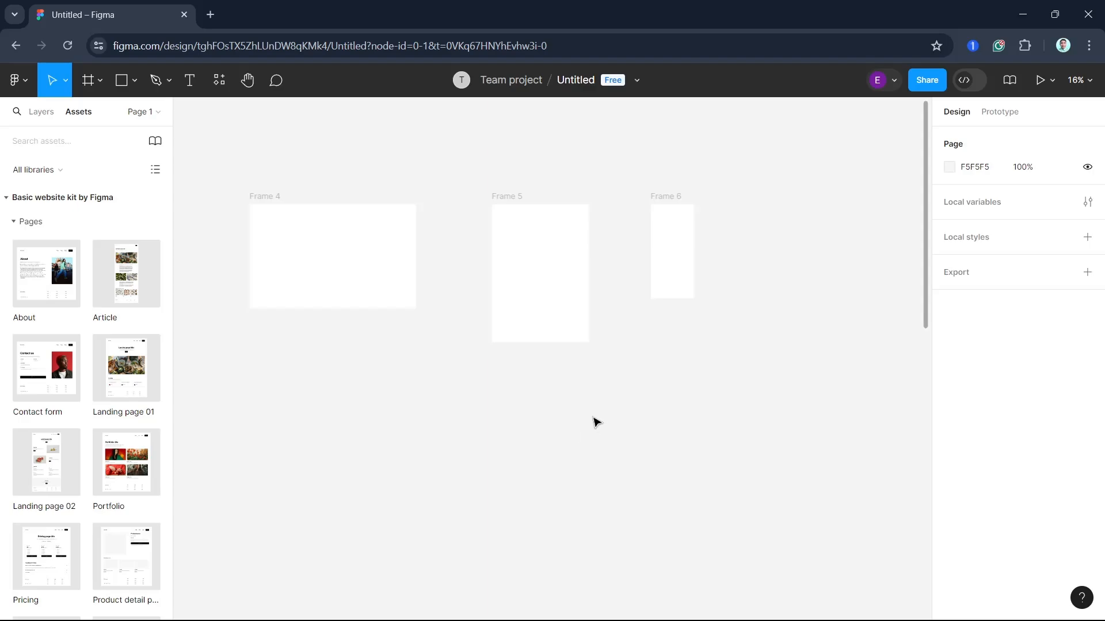
pyautogui.click(332, 252)
# - Add auto layout around all three frames, enlarge the resulting container to about 5404 × 2612 and move it lower on the canvas
pyautogui.moveTo(209, 154); pyautogui.dragTo(759, 389)
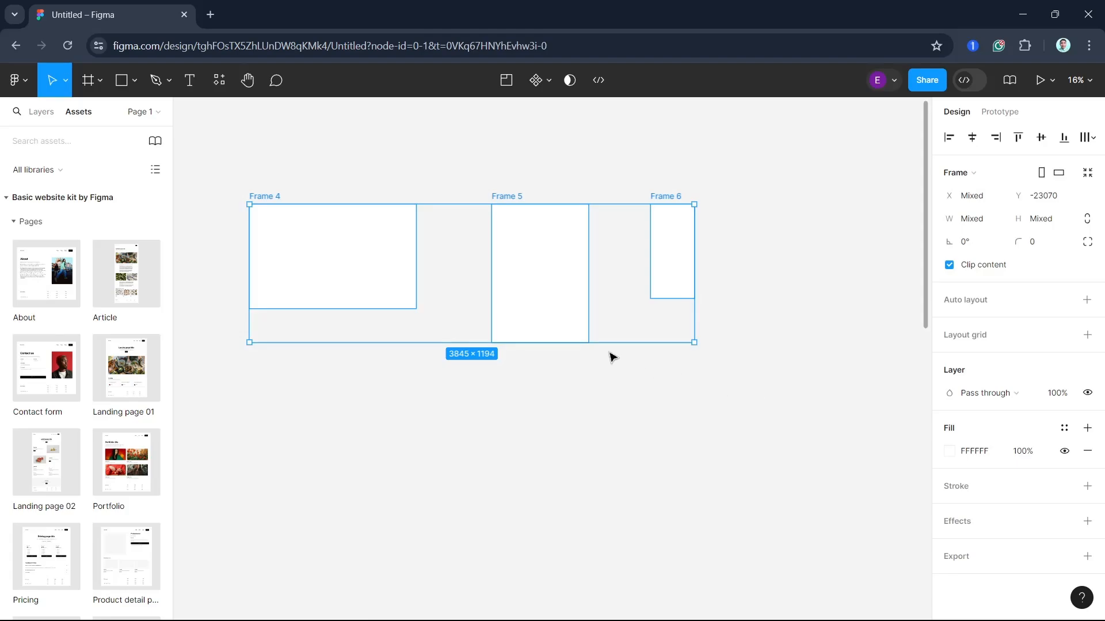
pyautogui.rightClick(532, 276)
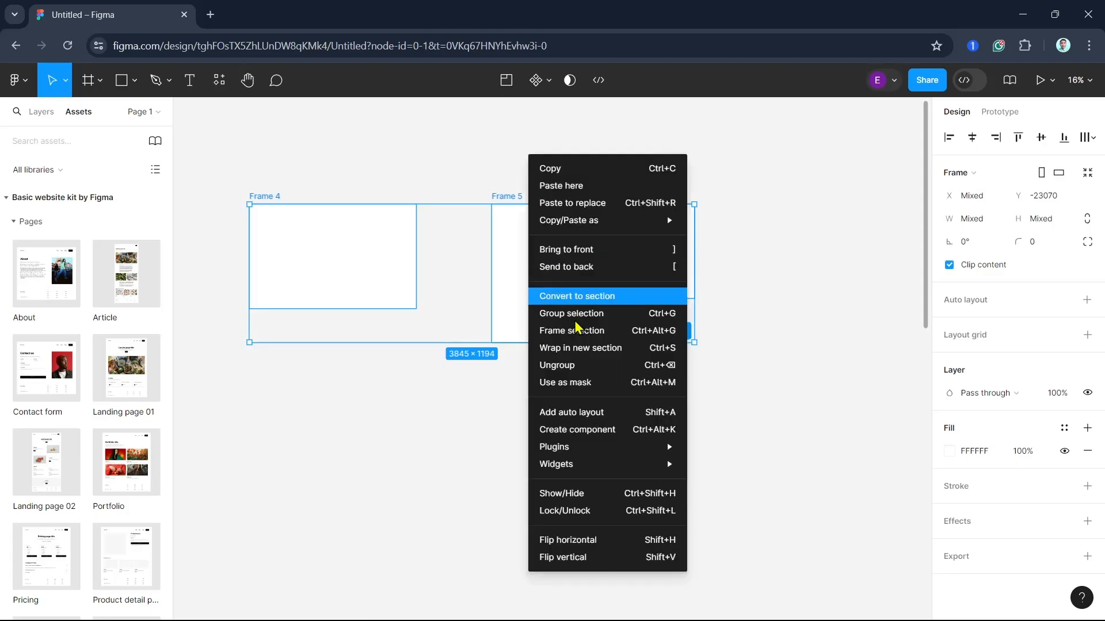
pyautogui.click(593, 420)
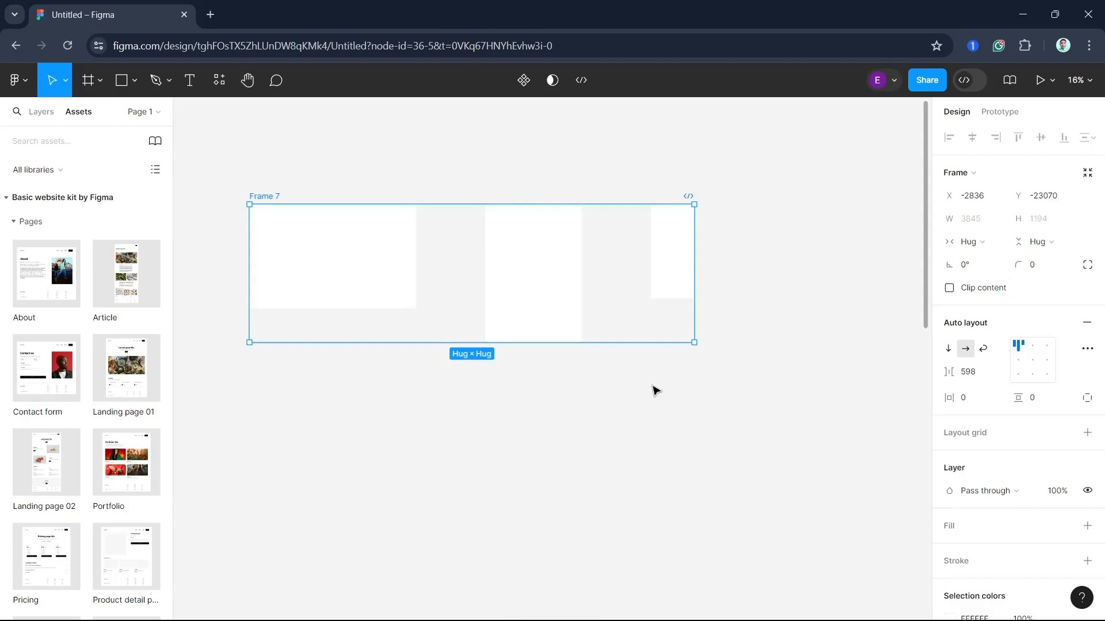
pyautogui.moveTo(694, 343); pyautogui.dragTo(874, 507)
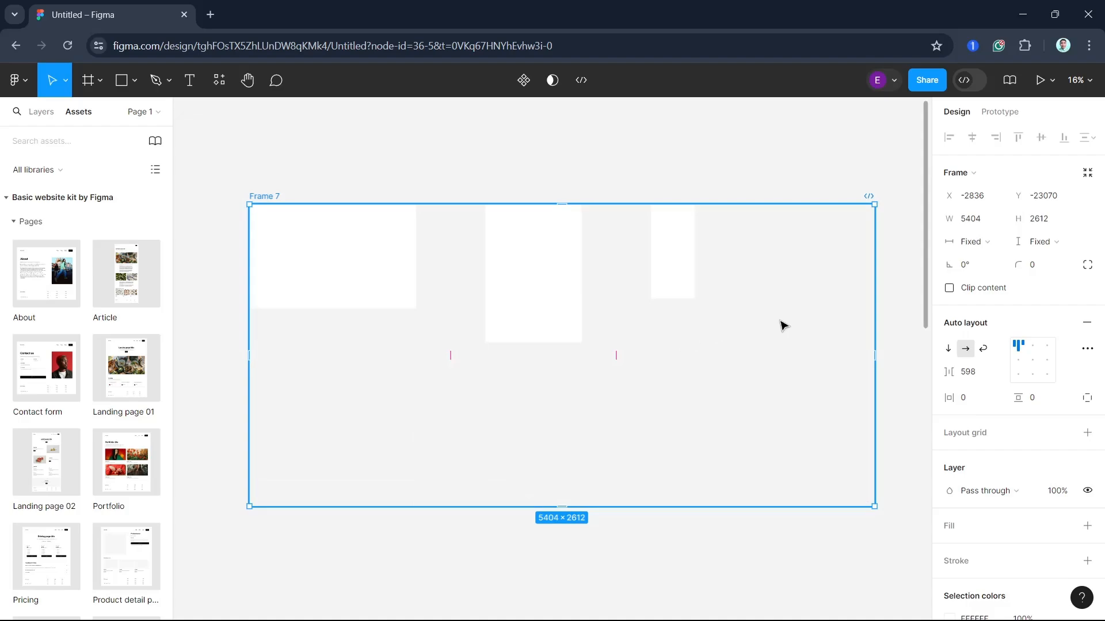
pyautogui.moveTo(809, 336); pyautogui.dragTo(833, 421)
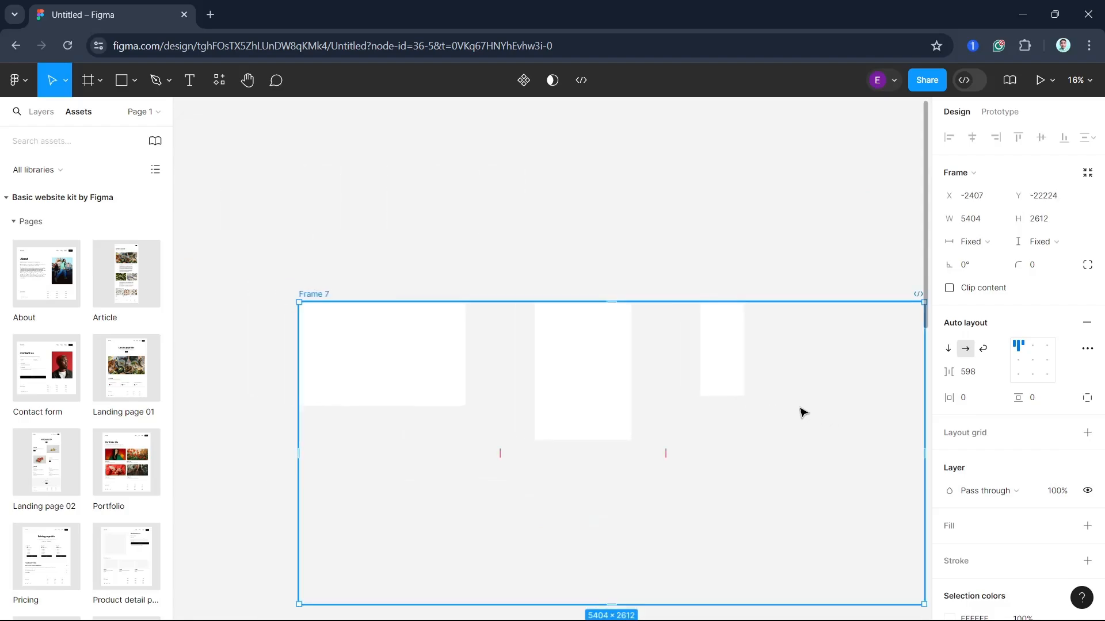
# - Set the horizontal gap between the items in the auto layout container to 40
pyautogui.click(649, 366)
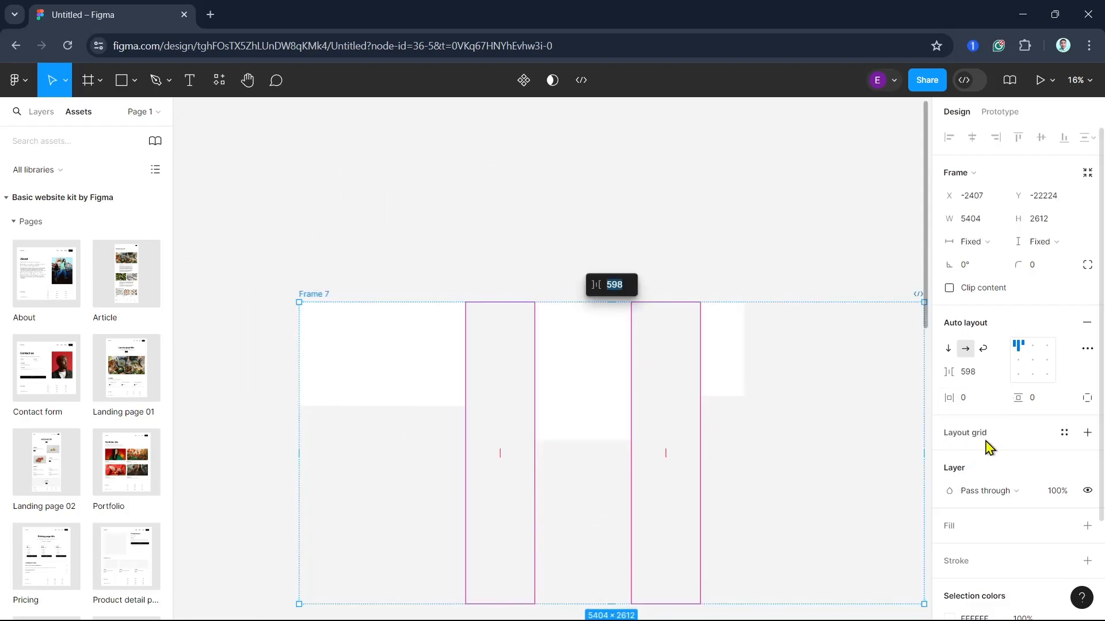
pyautogui.click(976, 376)
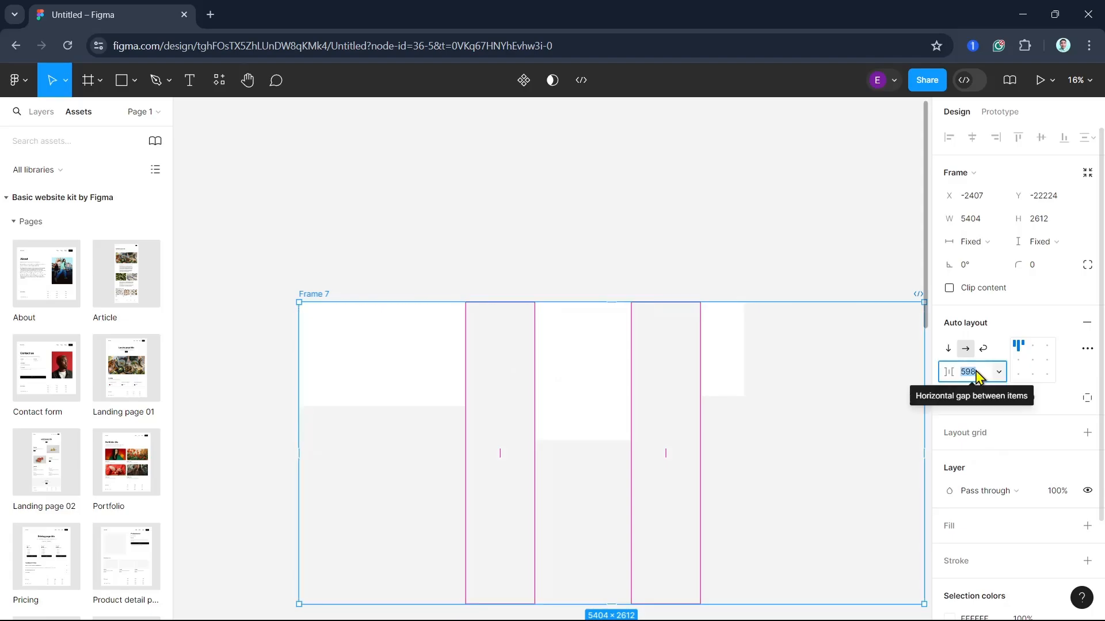
pyautogui.write('40')
pyautogui.press('Return')
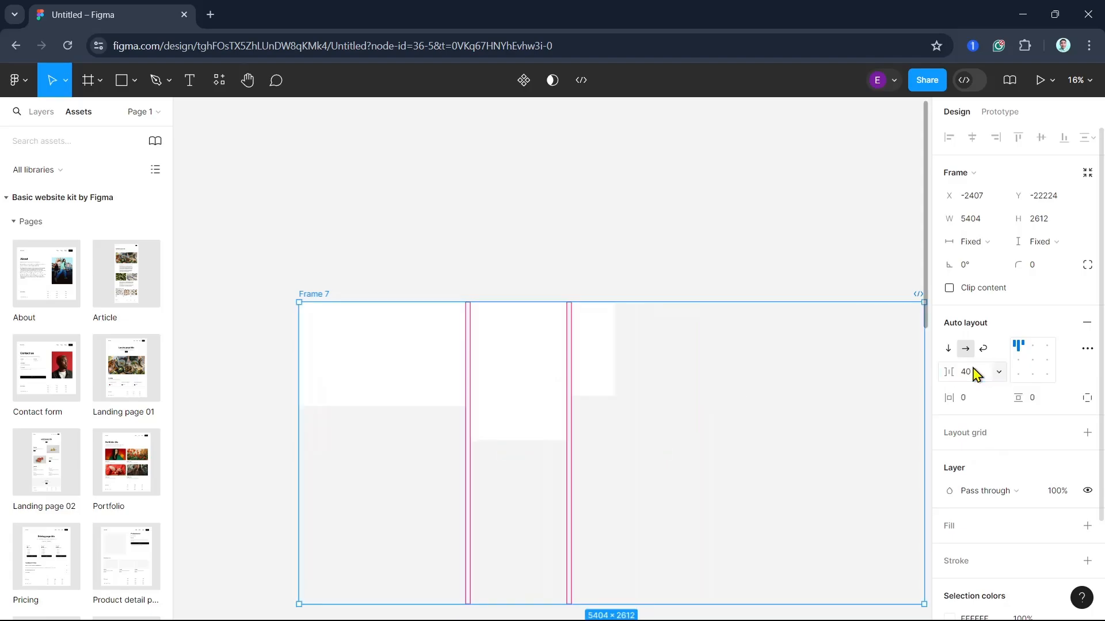
pyautogui.click(803, 239)
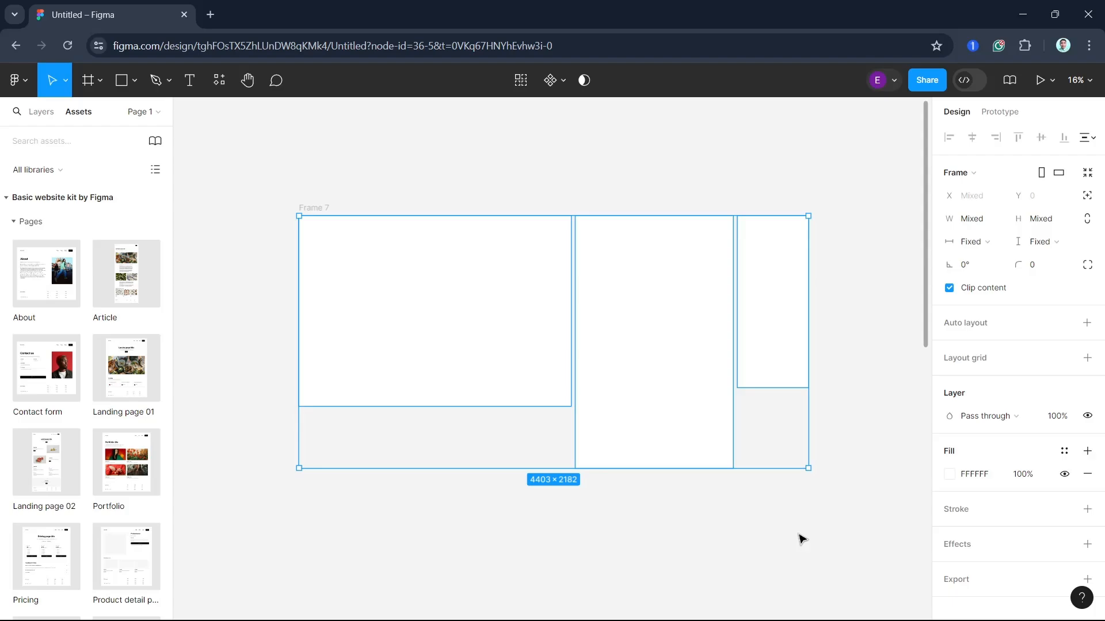
# - Select all three device frames inside the auto layout container and add a 10 px layout grid to them
pyautogui.click(640, 371)
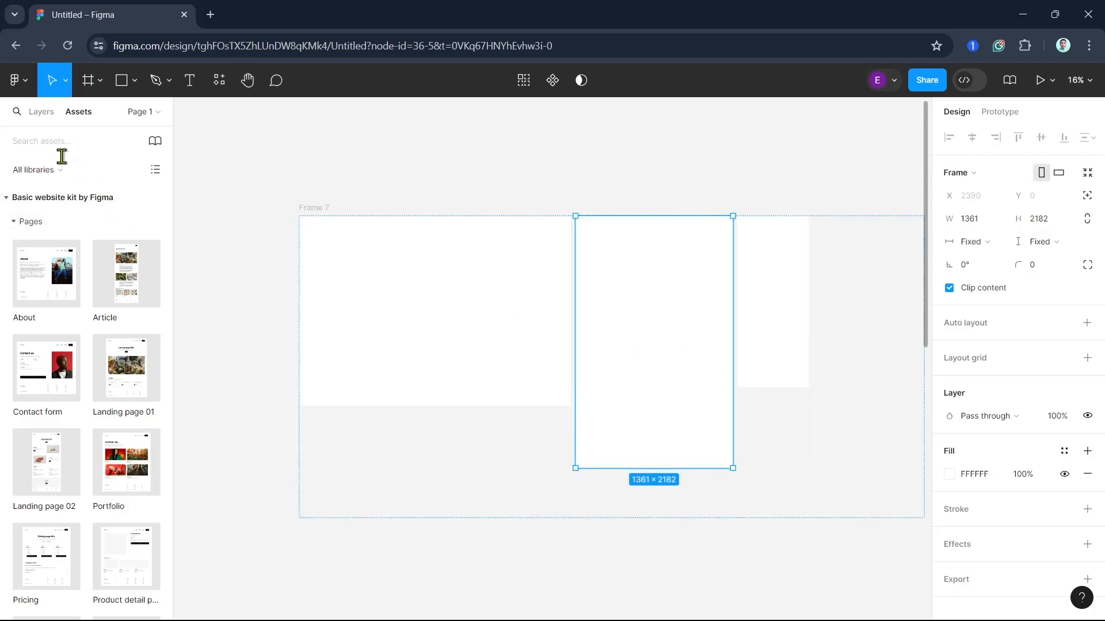
pyautogui.click(374, 294)
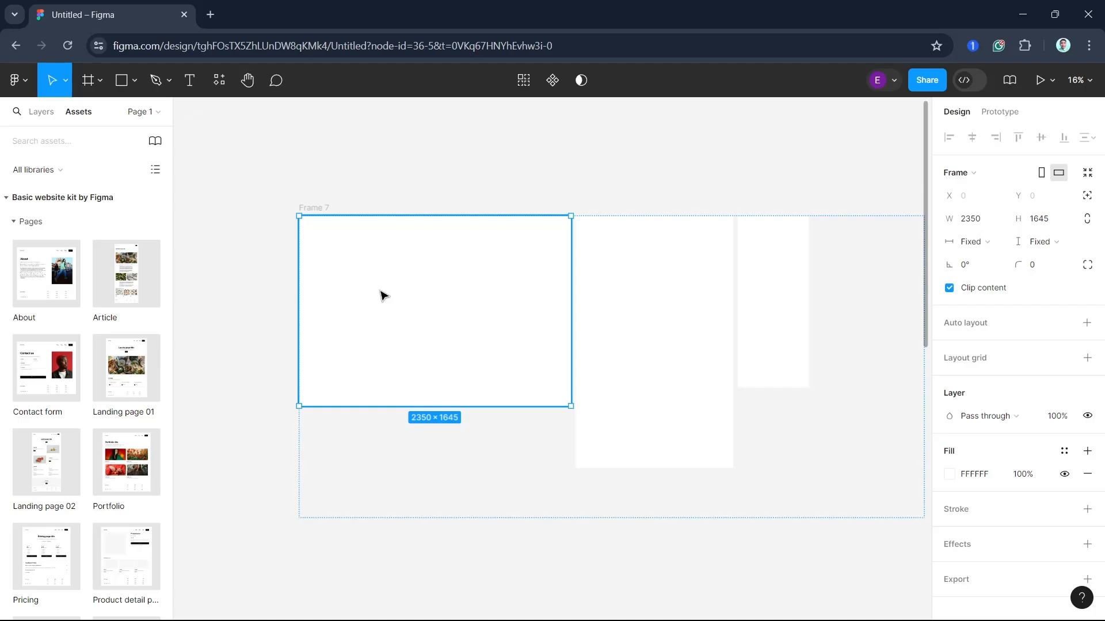
pyautogui.keyDown('shift'); pyautogui.click(641, 338); pyautogui.keyUp('shift')
pyautogui.keyDown('shift'); pyautogui.click(758, 330); pyautogui.keyUp('shift')
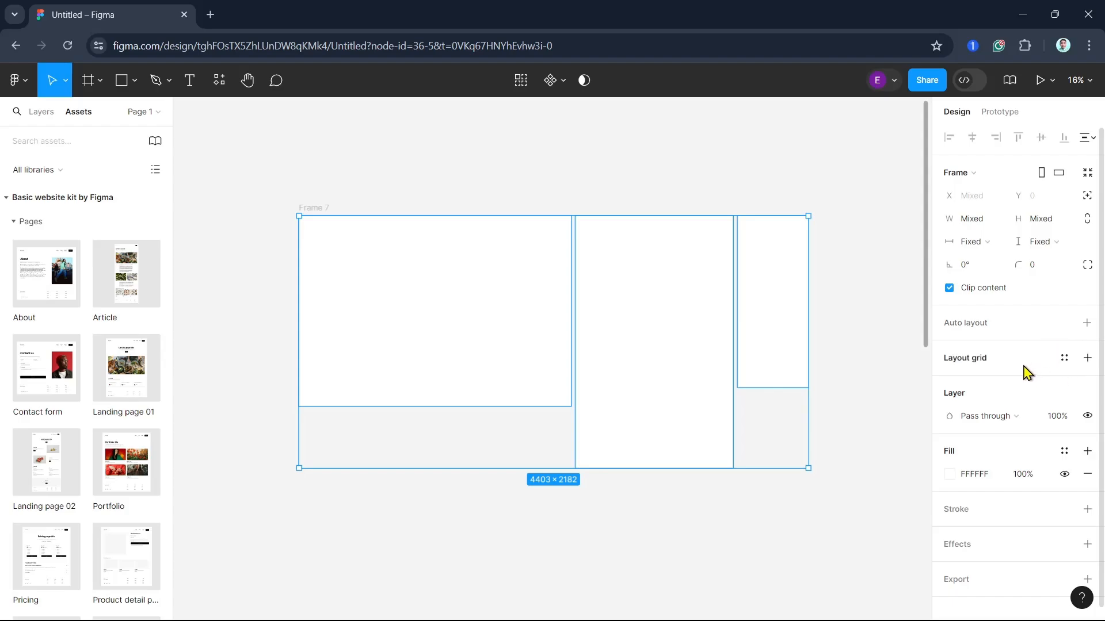
pyautogui.click(1064, 358)
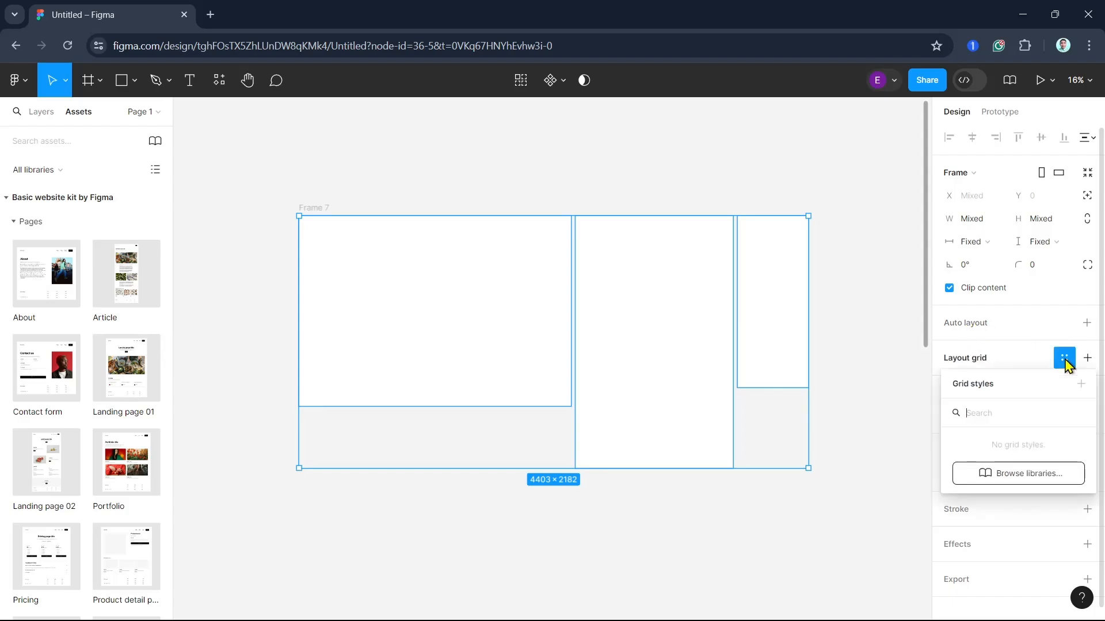
pyautogui.click(1087, 358)
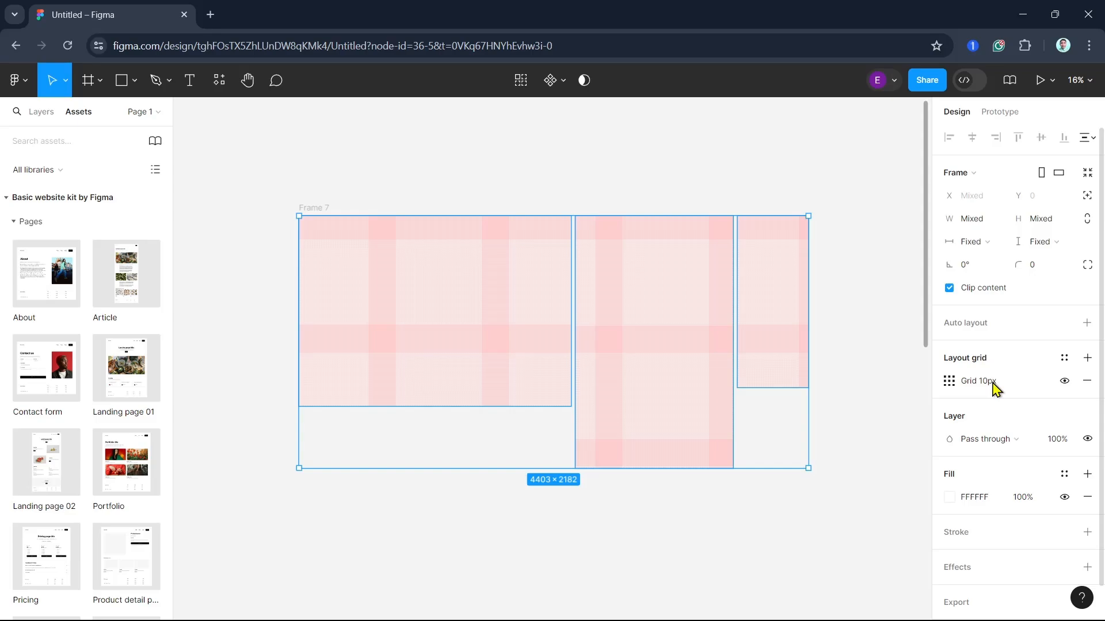
pyautogui.hotkey('shift', 'a')
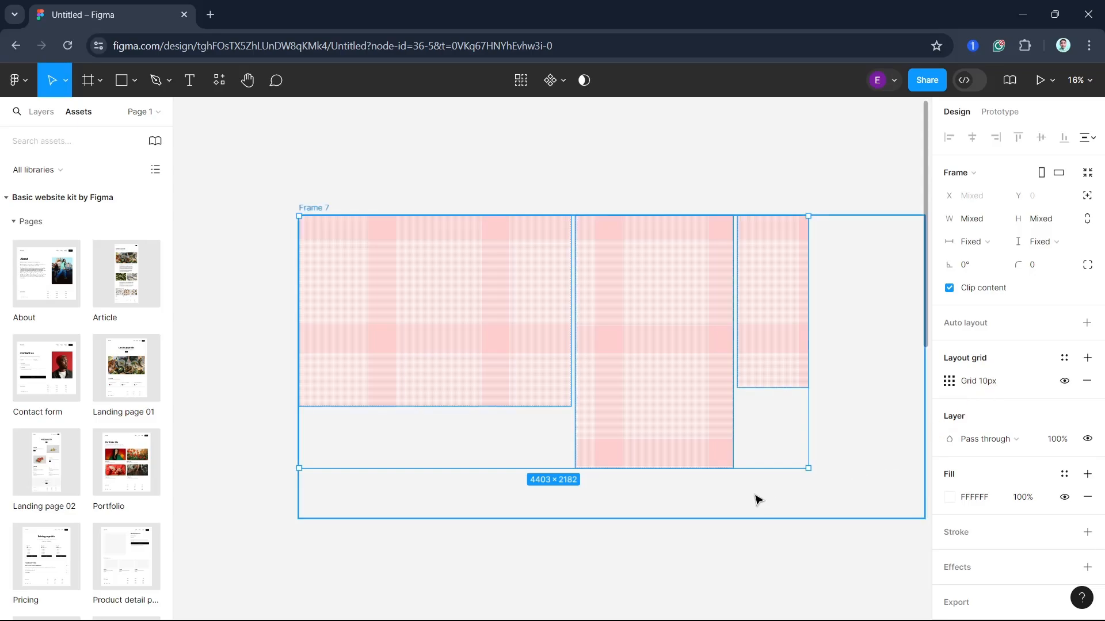
# - Hide the layout grid on the widest frame and fill the frame with the About page template, enlarged to 2350 × 1645
pyautogui.click(419, 315)
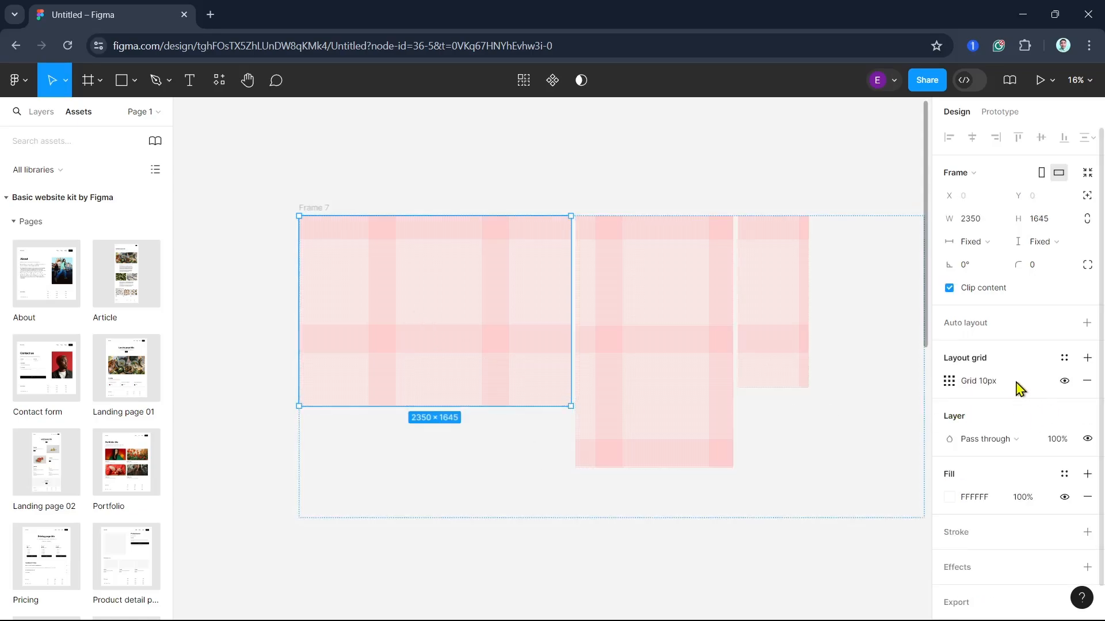
pyautogui.click(1064, 382)
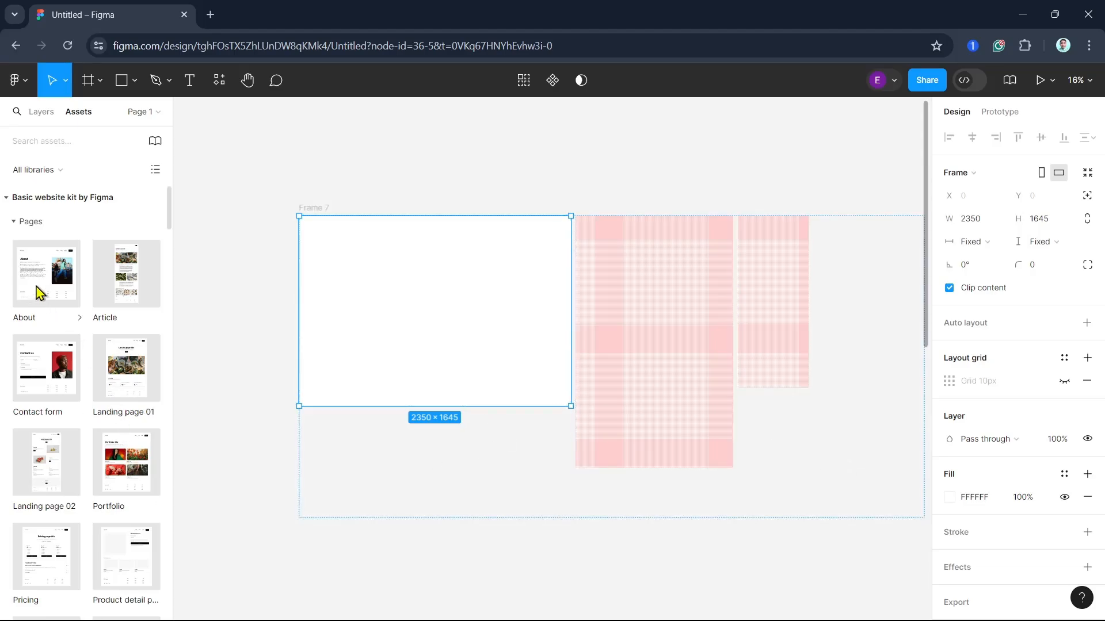
pyautogui.moveTo(39, 292); pyautogui.dragTo(370, 308)
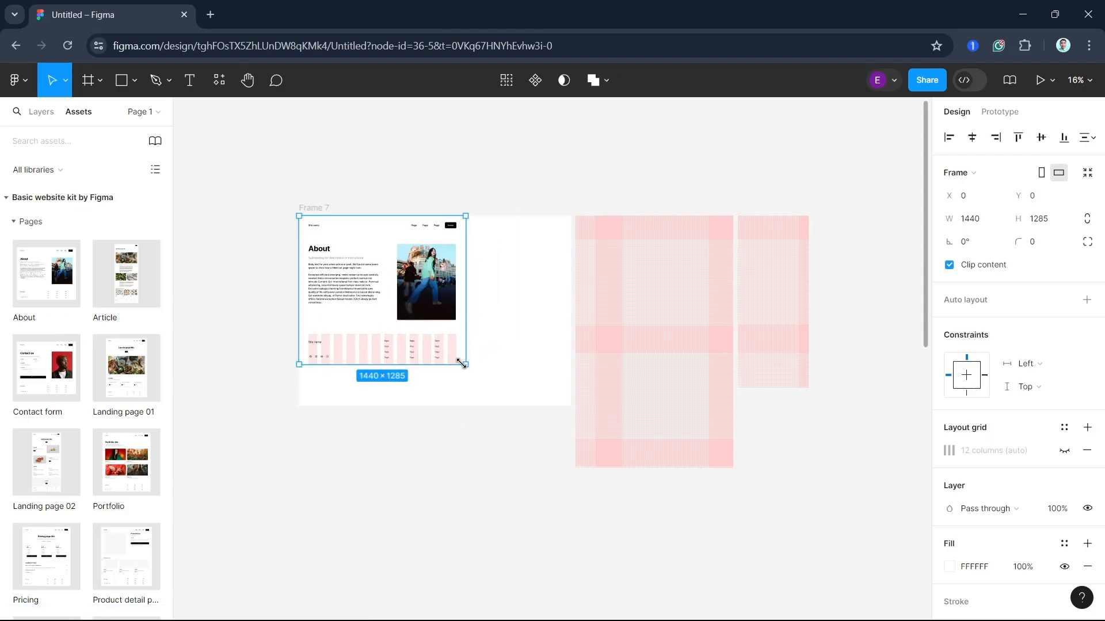
pyautogui.moveTo(462, 363); pyautogui.dragTo(571, 406)
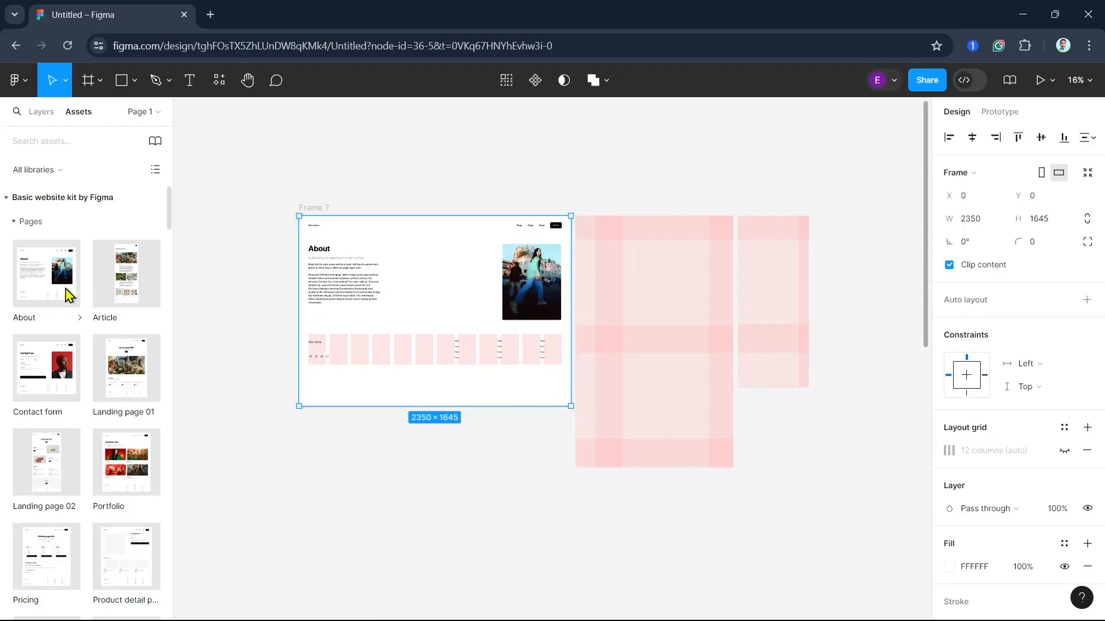
# - Place a second About page template in the middle frame, aligned to its left edge, and resize it to about 1320 × 2020
pyautogui.moveTo(121, 287); pyautogui.dragTo(626, 301)
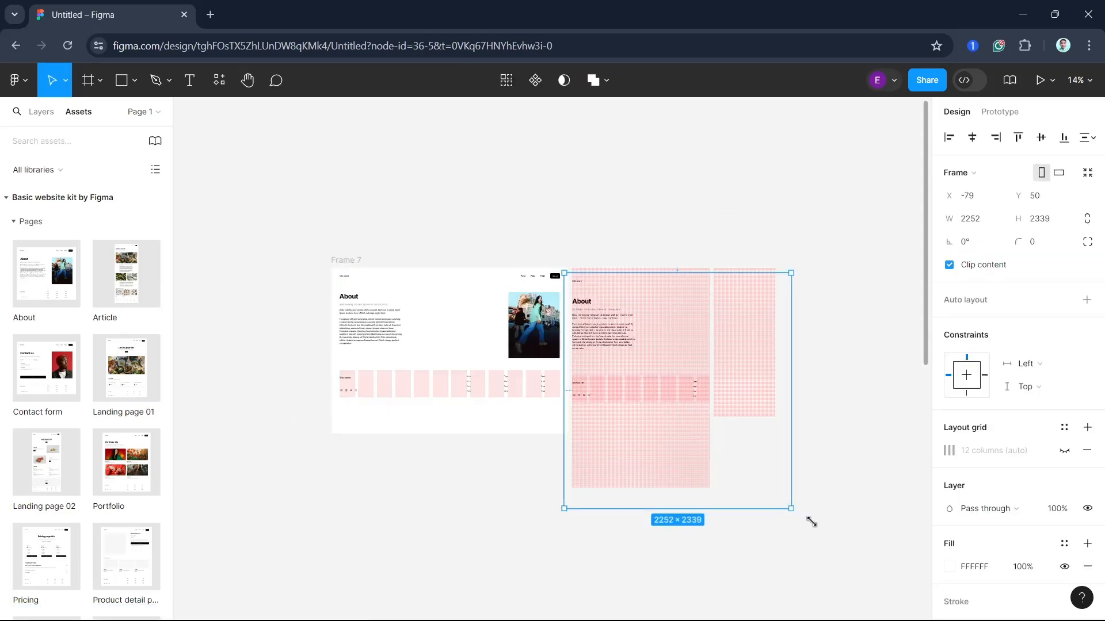
pyautogui.moveTo(811, 523); pyautogui.dragTo(762, 485)
pyautogui.moveTo(623, 440); pyautogui.dragTo(703, 427)
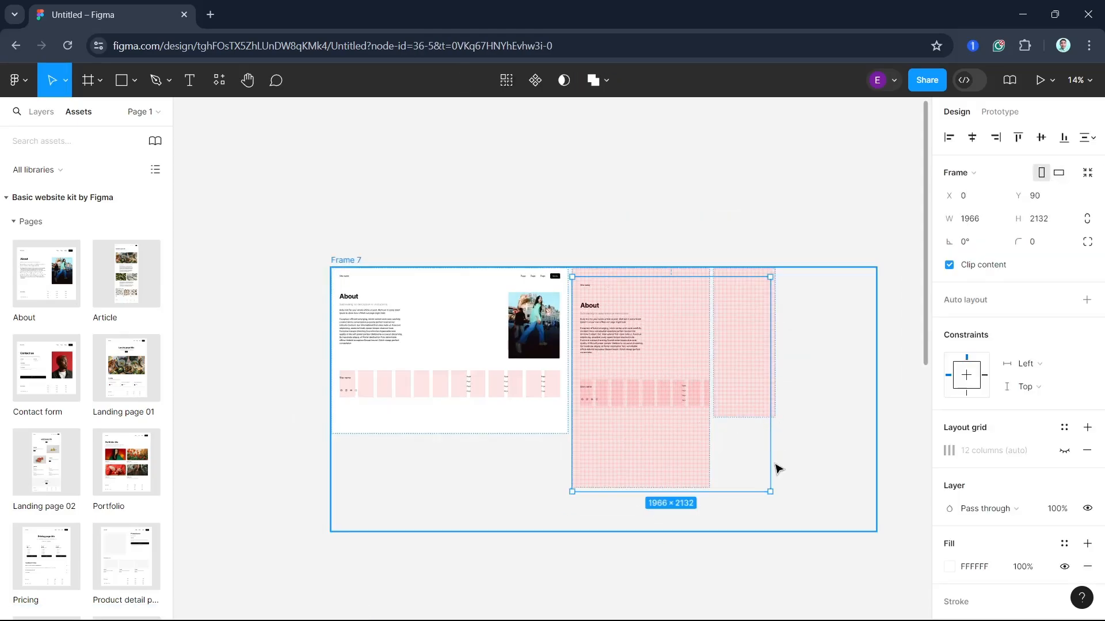
pyautogui.moveTo(769, 493); pyautogui.dragTo(704, 481)
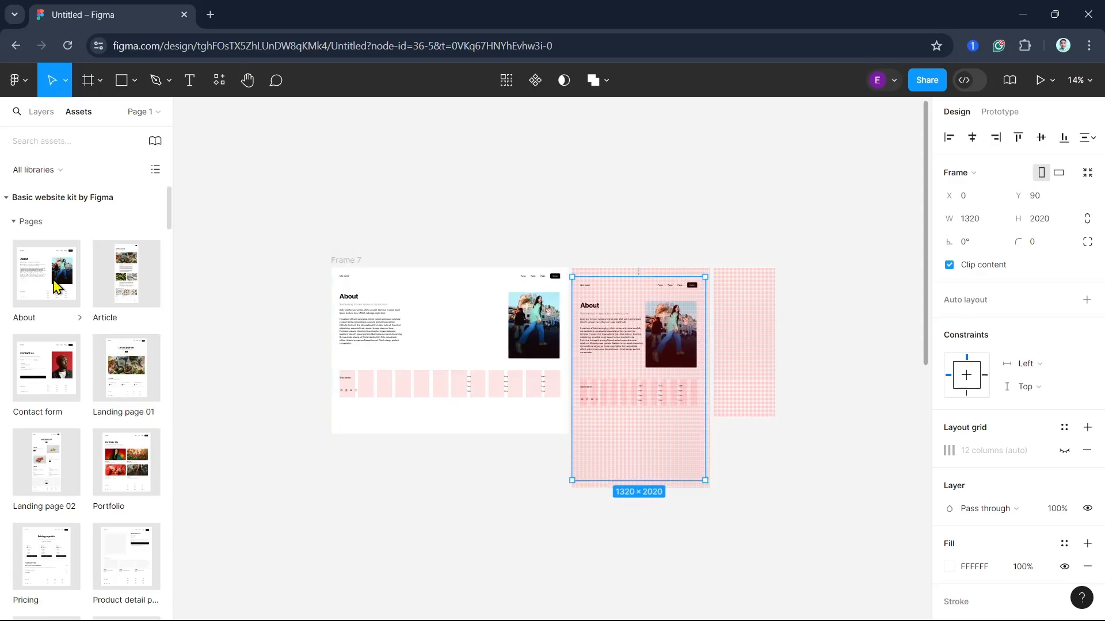
# - Place a third About page template in the narrowest frame and shrink it to about 603 px wide to fit the frame
pyautogui.click(60, 286)
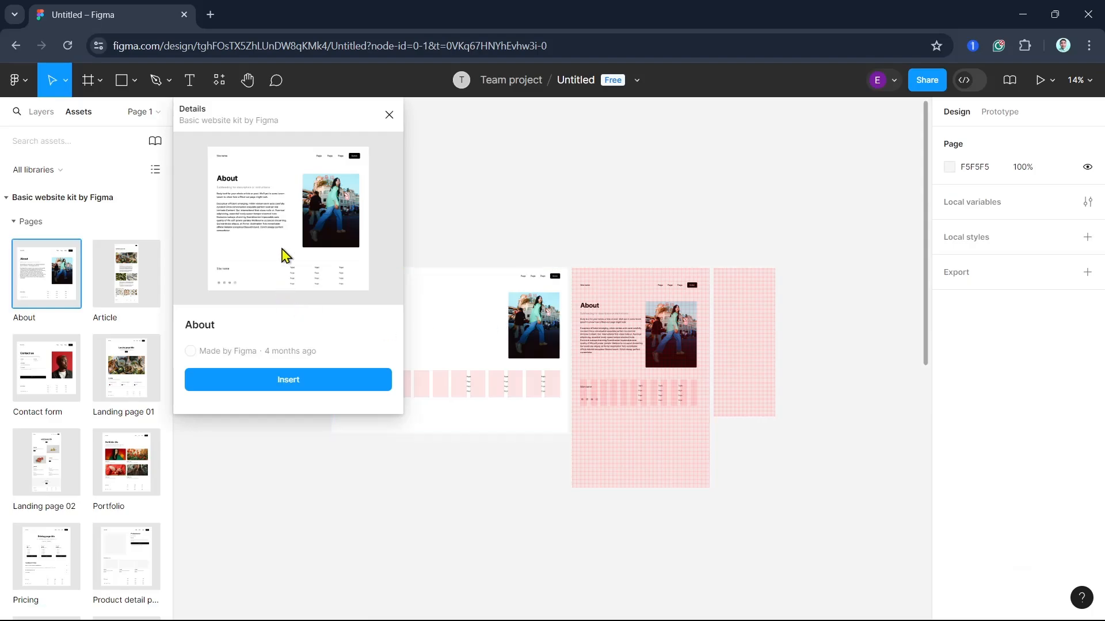
pyautogui.moveTo(22, 279); pyautogui.dragTo(734, 345)
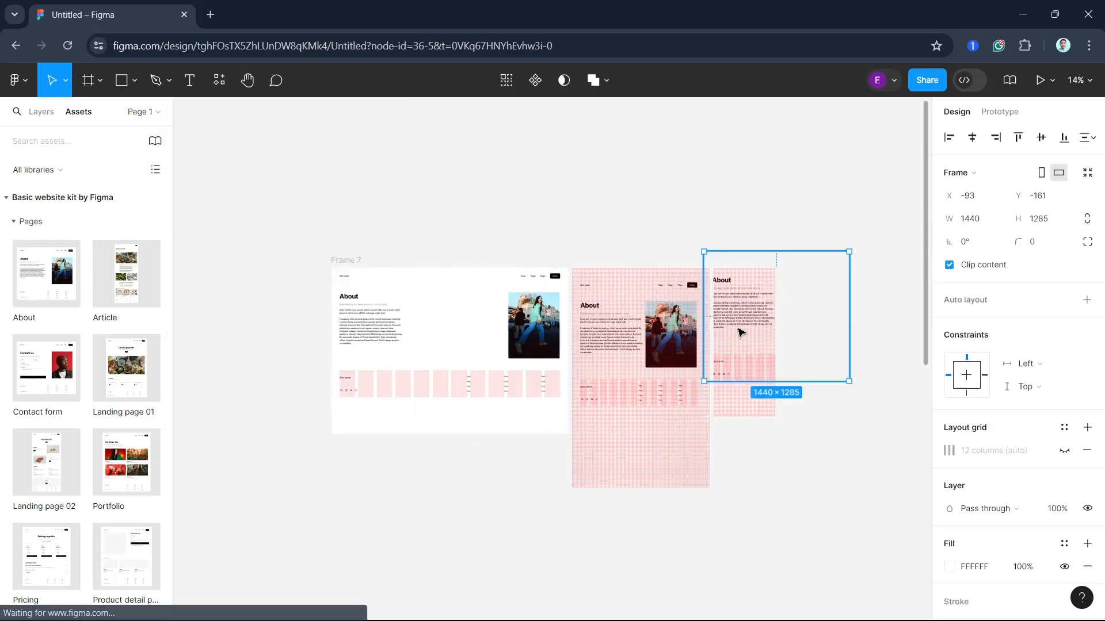
pyautogui.moveTo(823, 381); pyautogui.dragTo(772, 406)
pyautogui.moveTo(698, 249); pyautogui.dragTo(710, 267)
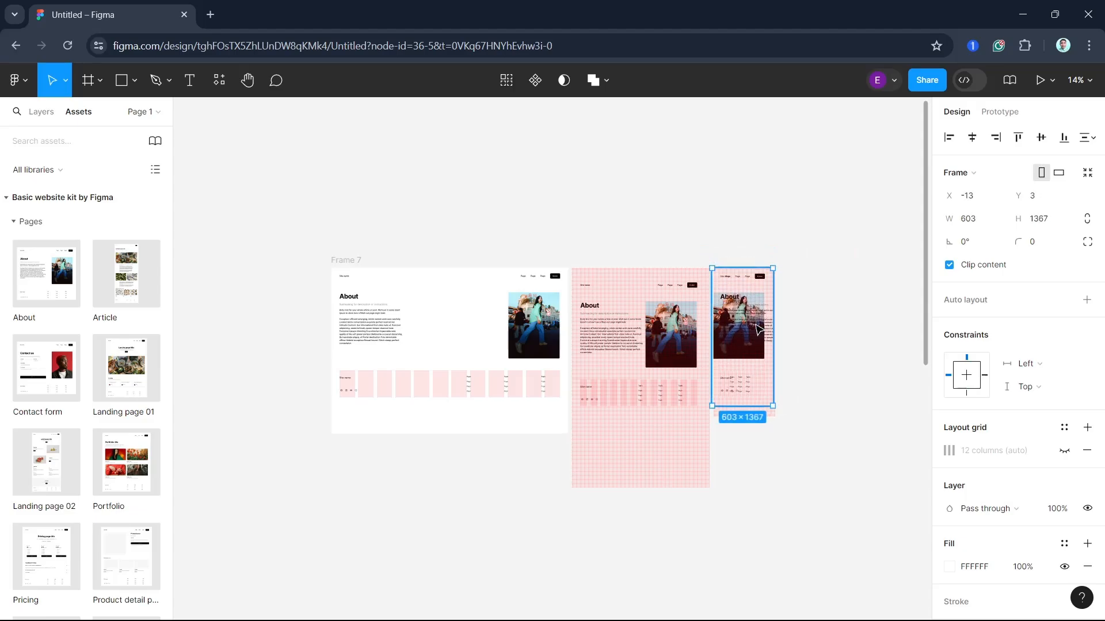
pyautogui.moveTo(773, 407); pyautogui.dragTo(772, 416)
# - Hide the 10 px layout grid on the middle and narrowest frames
pyautogui.click(671, 457)
pyautogui.keyDown('shift'); pyautogui.click(744, 400); pyautogui.keyUp('shift')
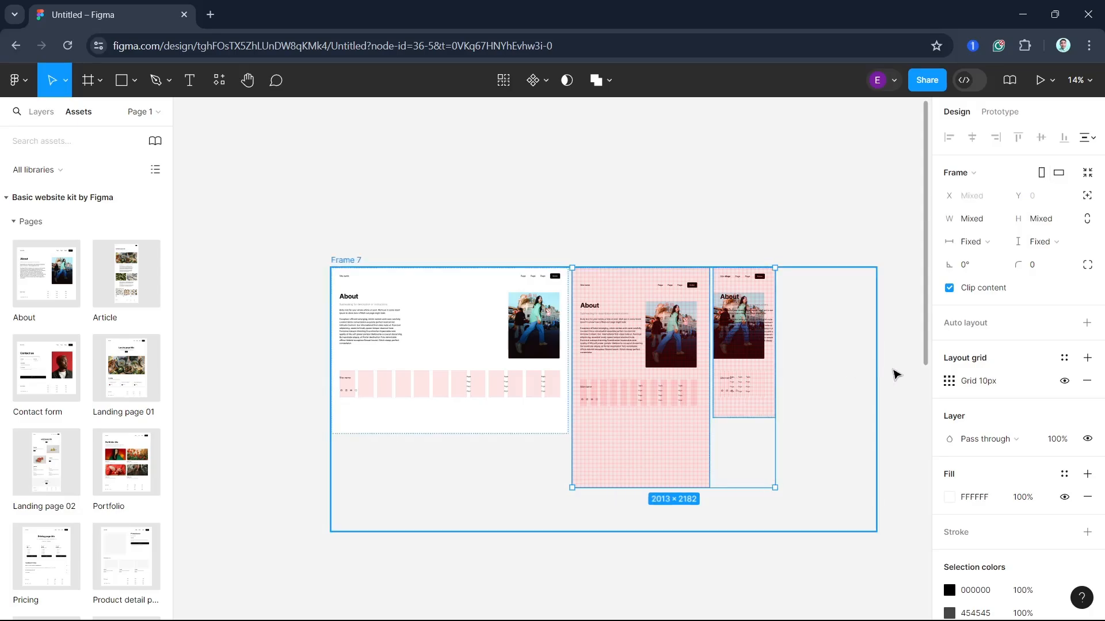
pyautogui.click(1065, 381)
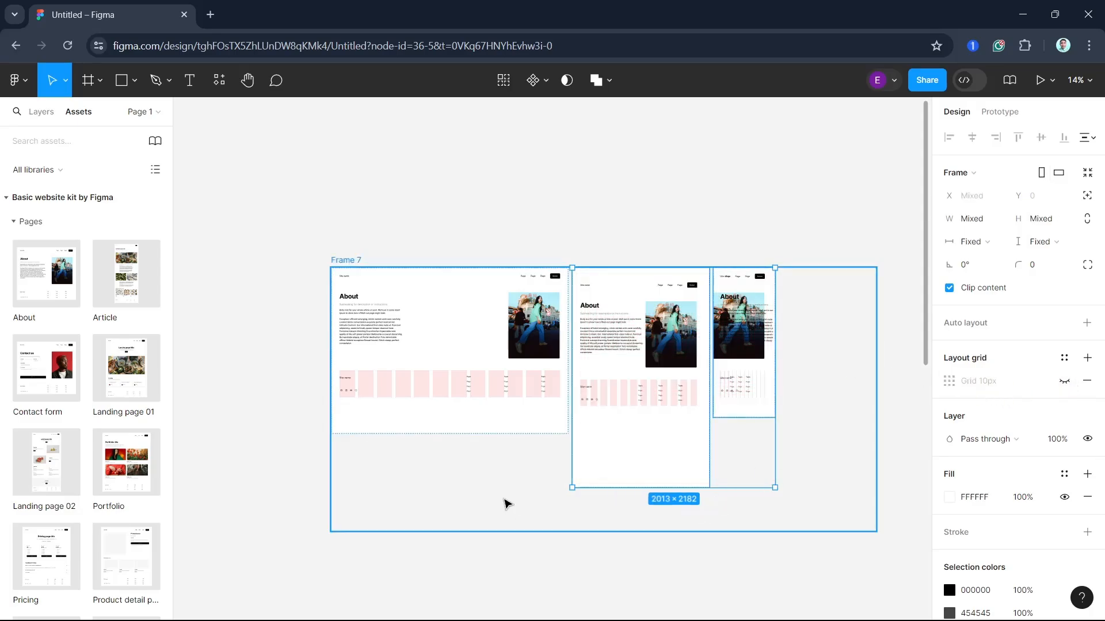
pyautogui.click(498, 501)
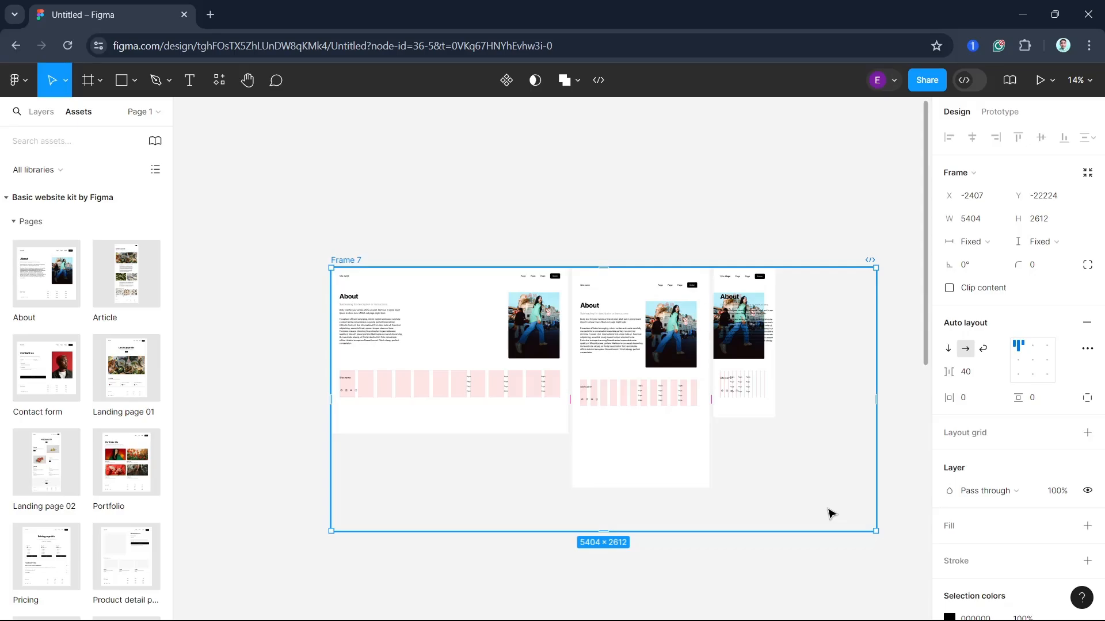
# - Insert the 00 Button component into the widest frame between the About heading and the photo, enlarged to about 299 × 111
pyautogui.scroll(-10, 53, 368)
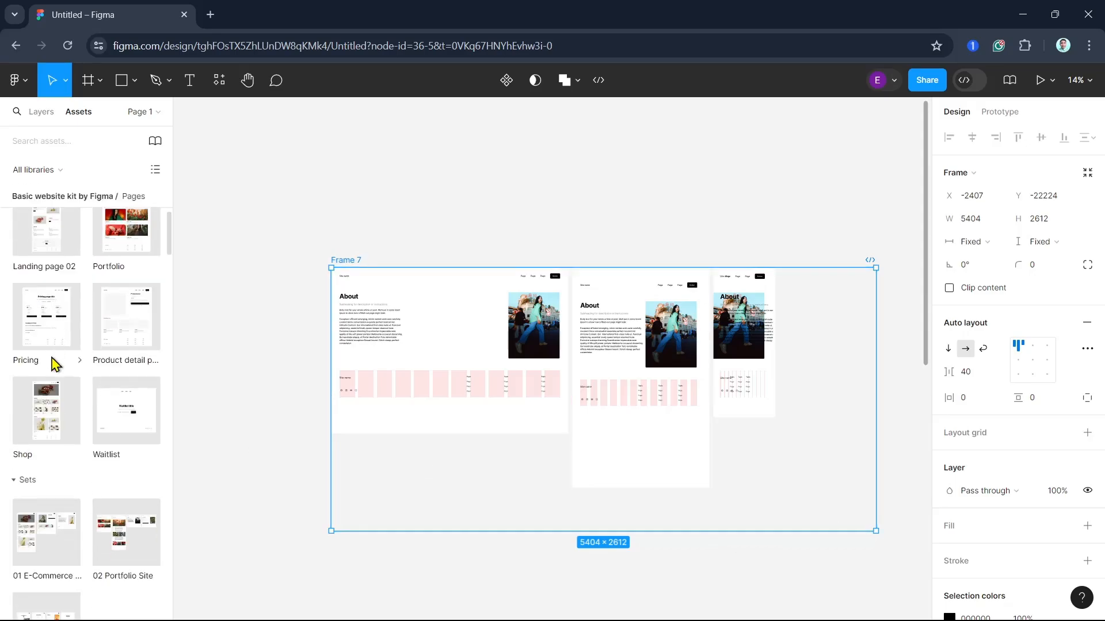
pyautogui.scroll(2, 53, 379)
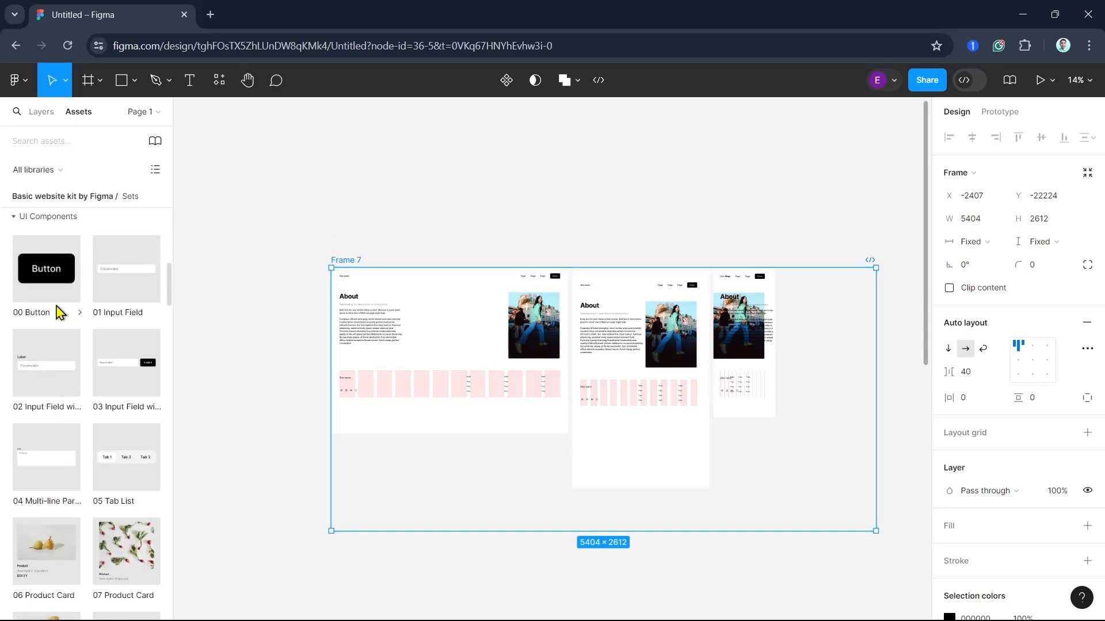
pyautogui.click(55, 289)
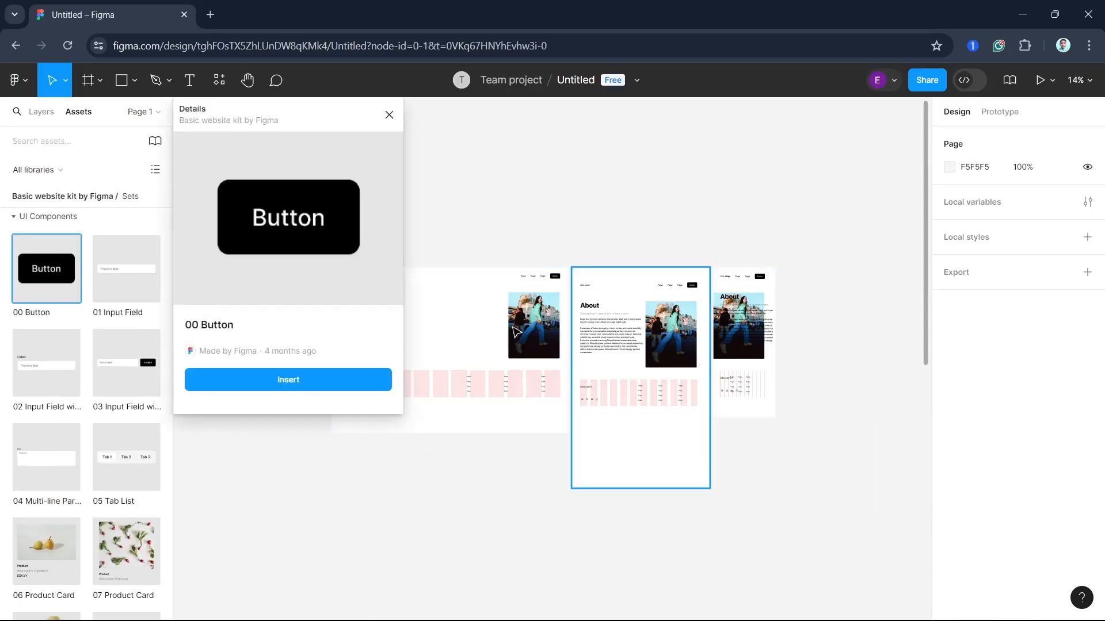
pyautogui.click(286, 381)
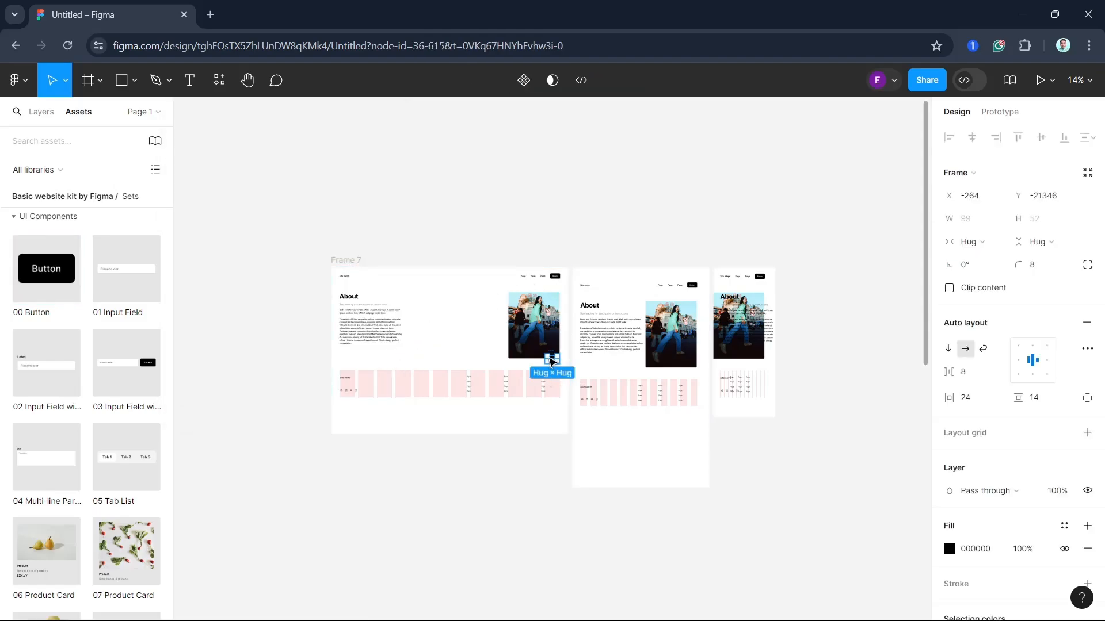
pyautogui.moveTo(541, 352); pyautogui.dragTo(453, 300)
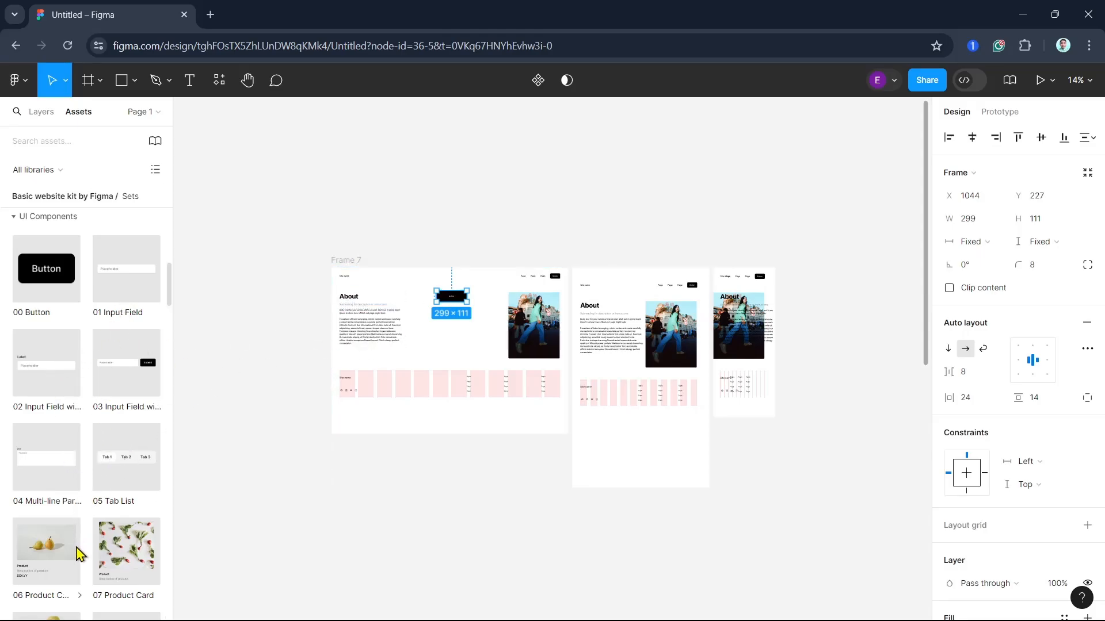
# - Try to place the 15 Footer component in the empty lower area of the middle frame, and delete the misplaced copy
pyautogui.scroll(-2, 79, 554)
pyautogui.scroll(-4, 79, 556)
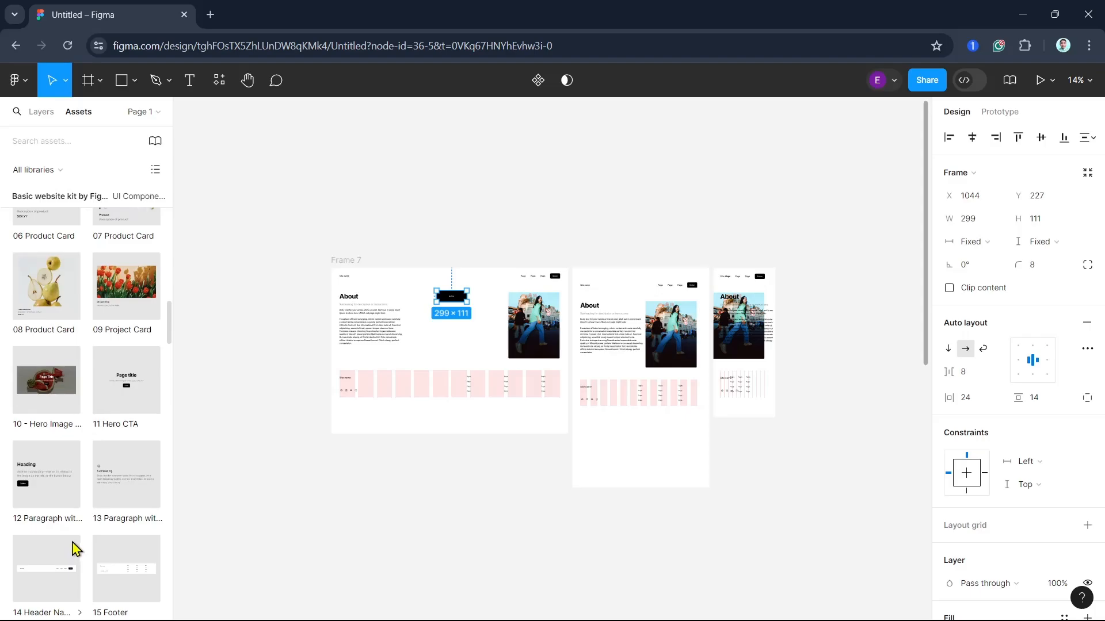
pyautogui.scroll(-2, 76, 550)
pyautogui.click(128, 471)
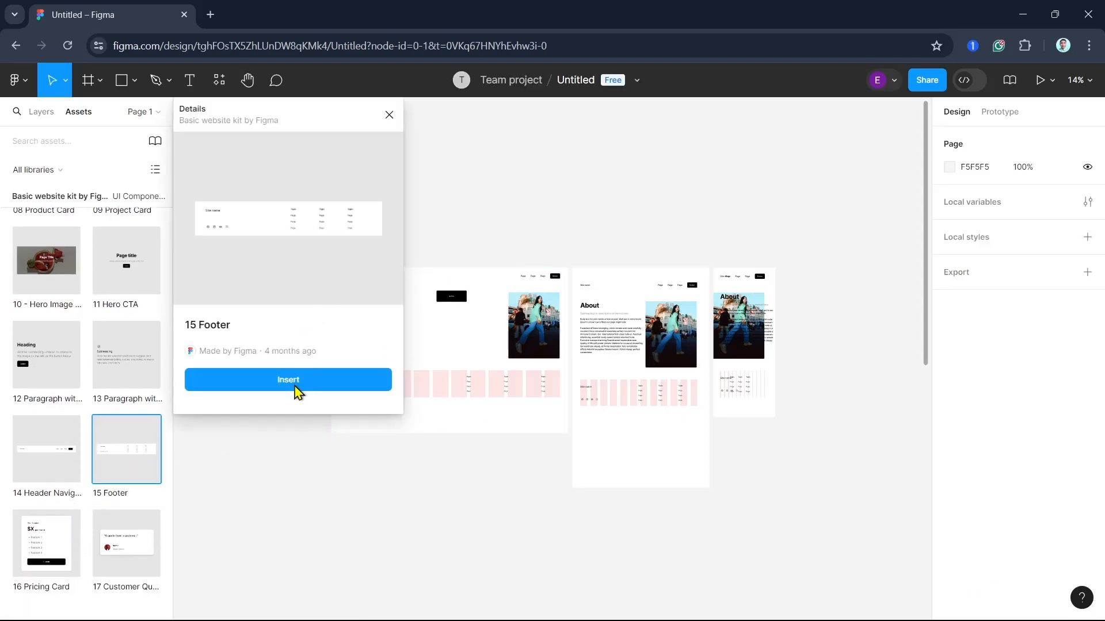
pyautogui.click(288, 380)
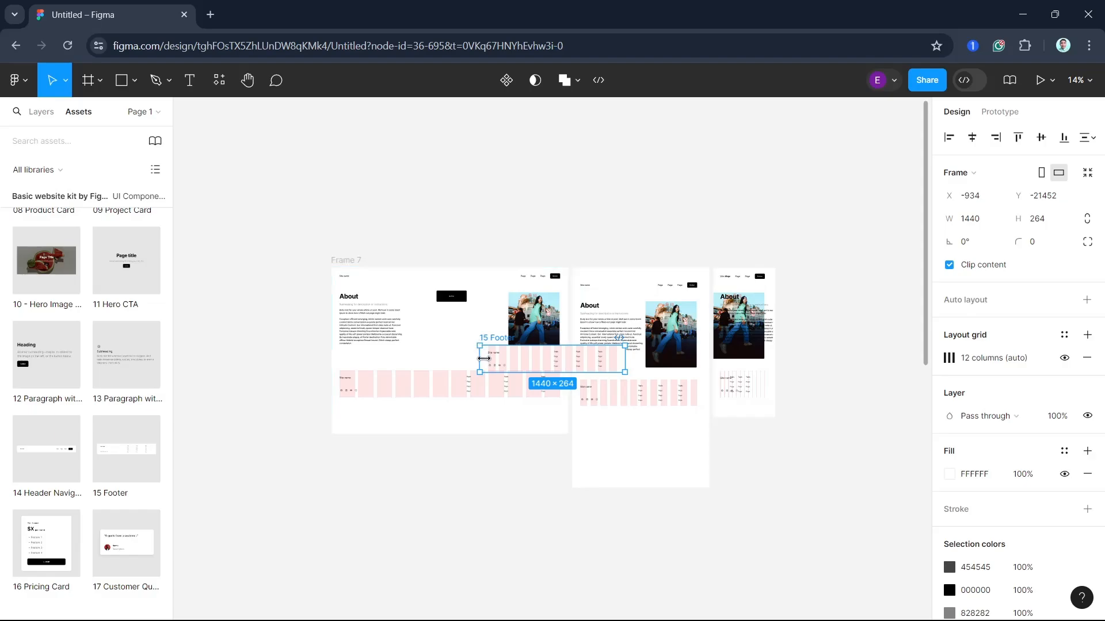
pyautogui.moveTo(541, 358); pyautogui.dragTo(630, 467)
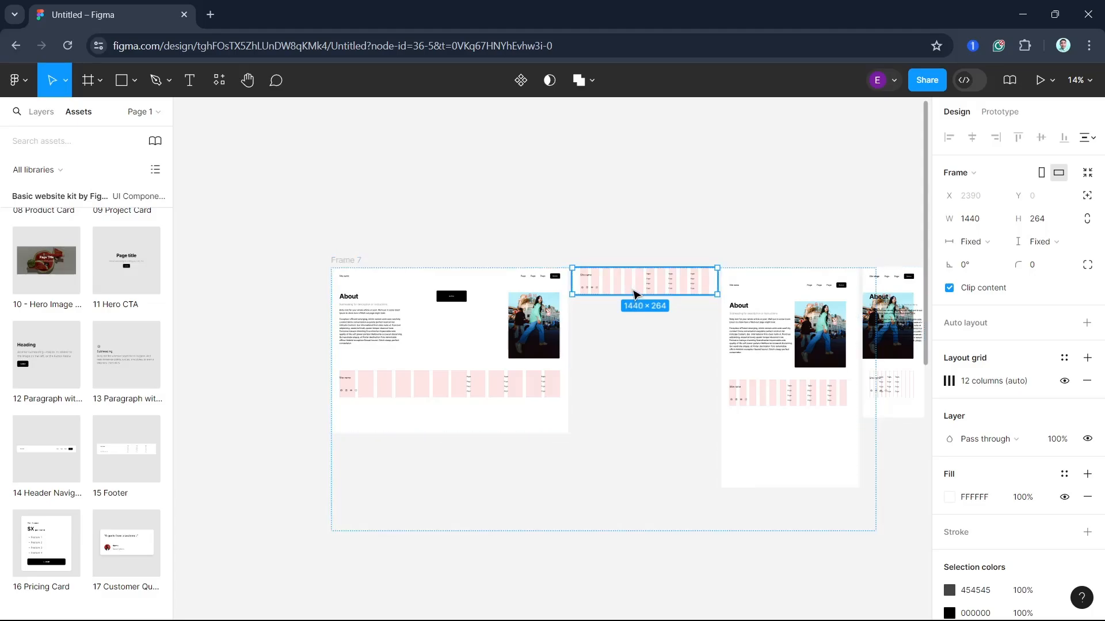
pyautogui.moveTo(636, 291)
pyautogui.mouseDown()
pyautogui.moveTo(794, 487)
pyautogui.moveTo(656, 459)
pyautogui.moveTo(737, 476)
pyautogui.moveTo(767, 464)
pyautogui.moveTo(622, 309)
pyautogui.moveTo(631, 291)
pyautogui.mouseUp()
pyautogui.press('Delete')
# - Try once more to insert the 15 Footer component at the bottom of the middle frame, and remove it again
pyautogui.click(627, 466)
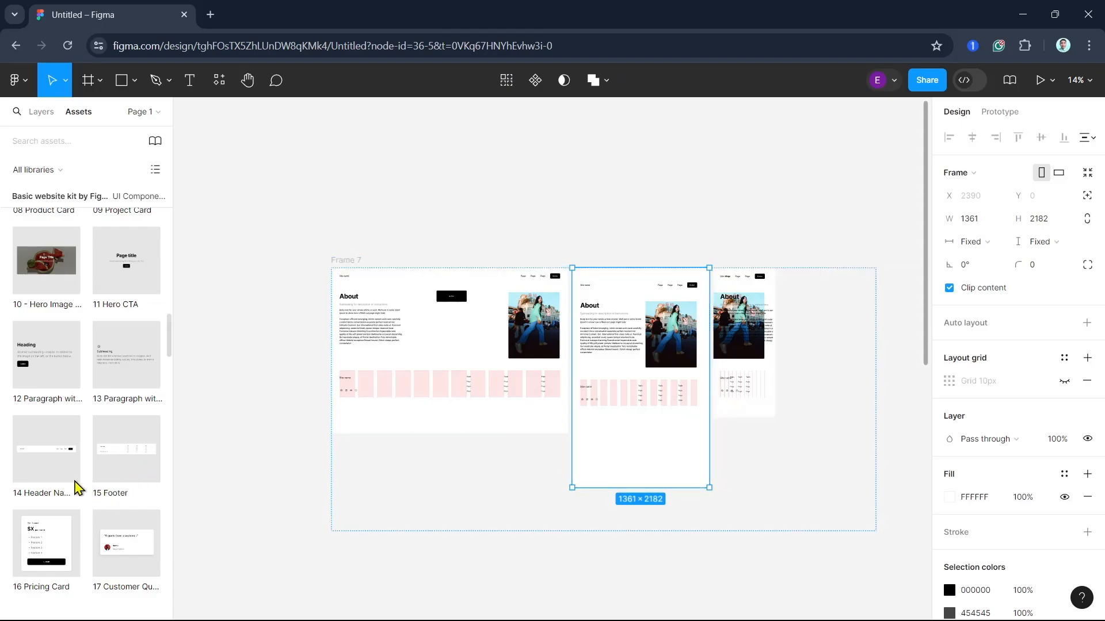
pyautogui.click(132, 464)
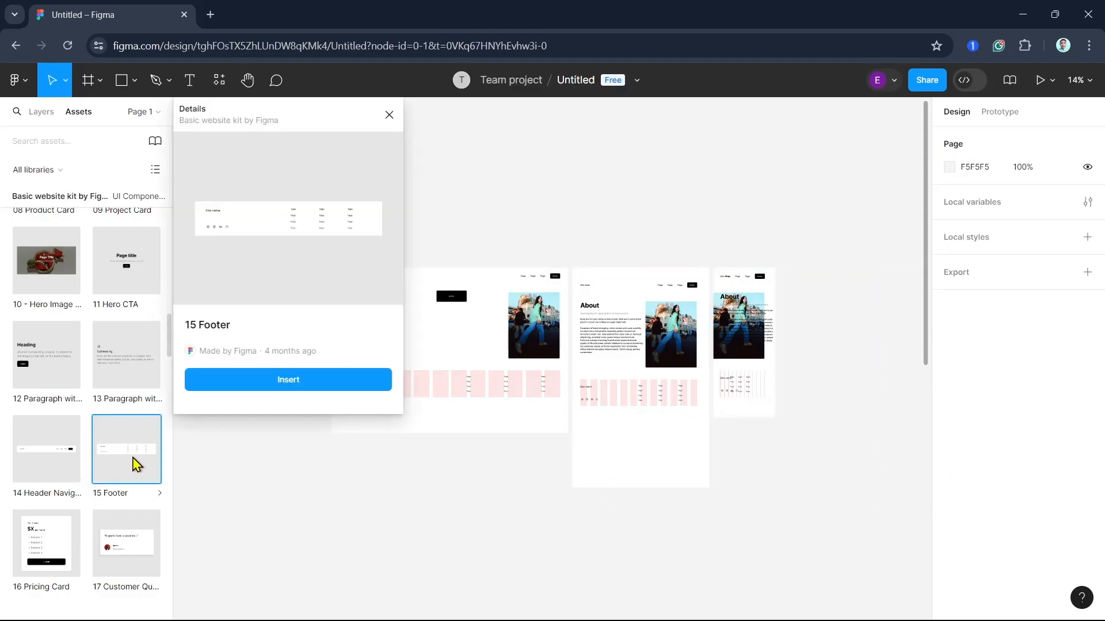
pyautogui.click(249, 381)
pyautogui.moveTo(552, 363); pyautogui.dragTo(632, 456)
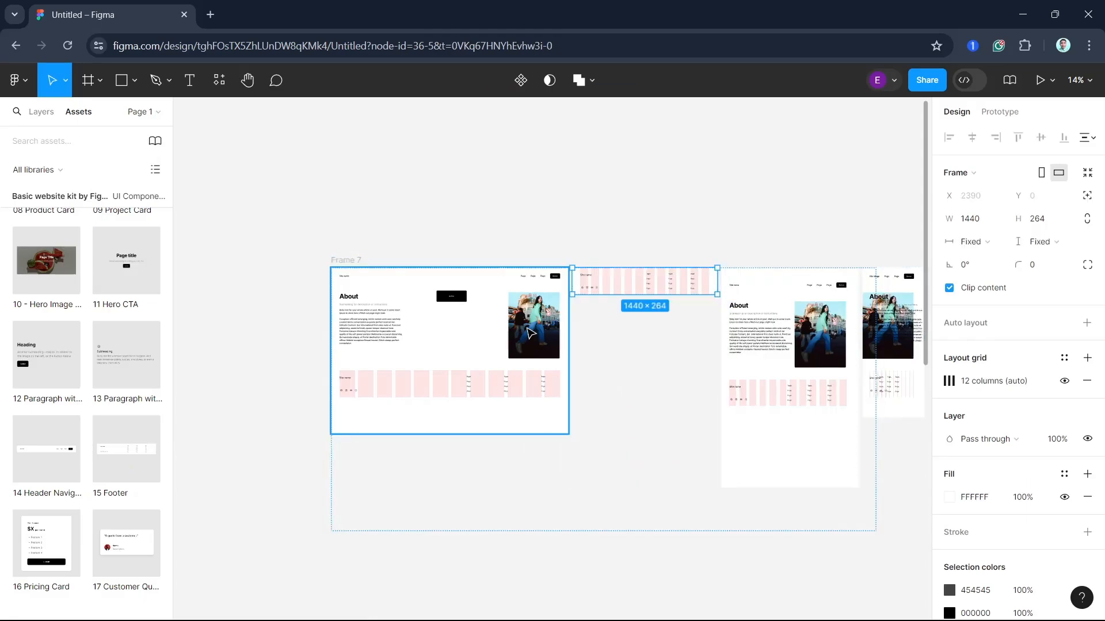
pyautogui.press('Delete')
pyautogui.click(814, 455)
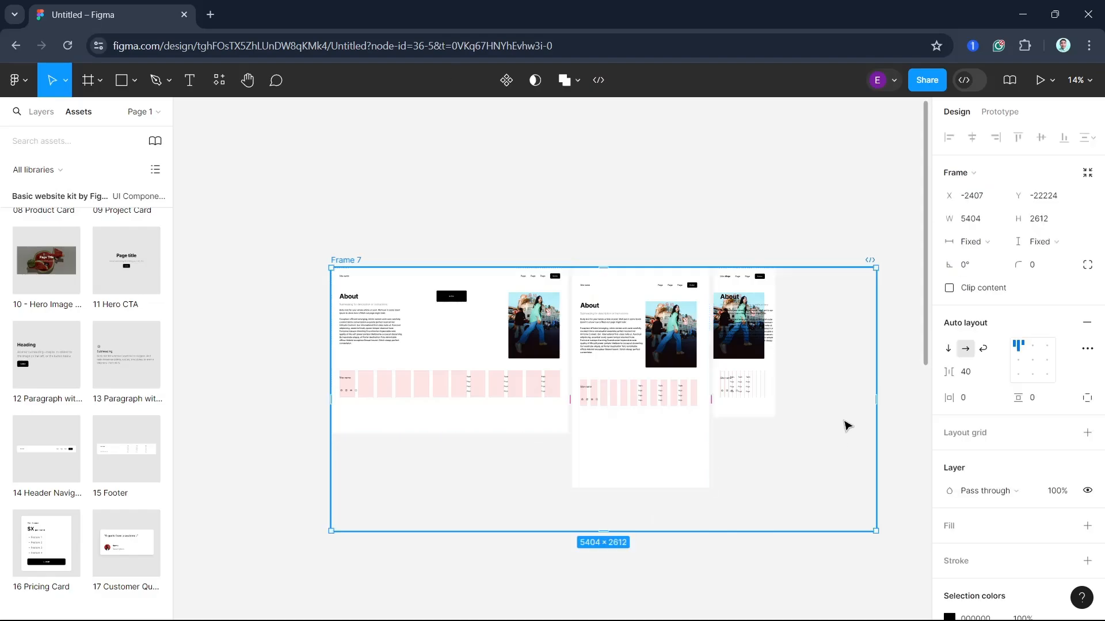
pyautogui.click(828, 191)
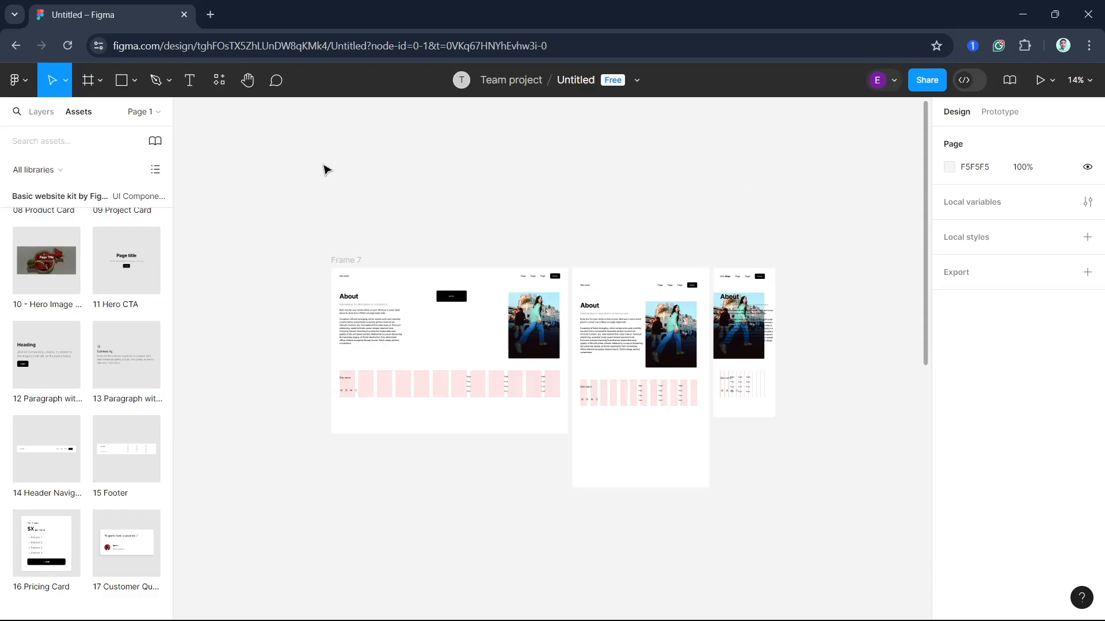
pyautogui.moveTo(288, 193); pyautogui.dragTo(894, 535)
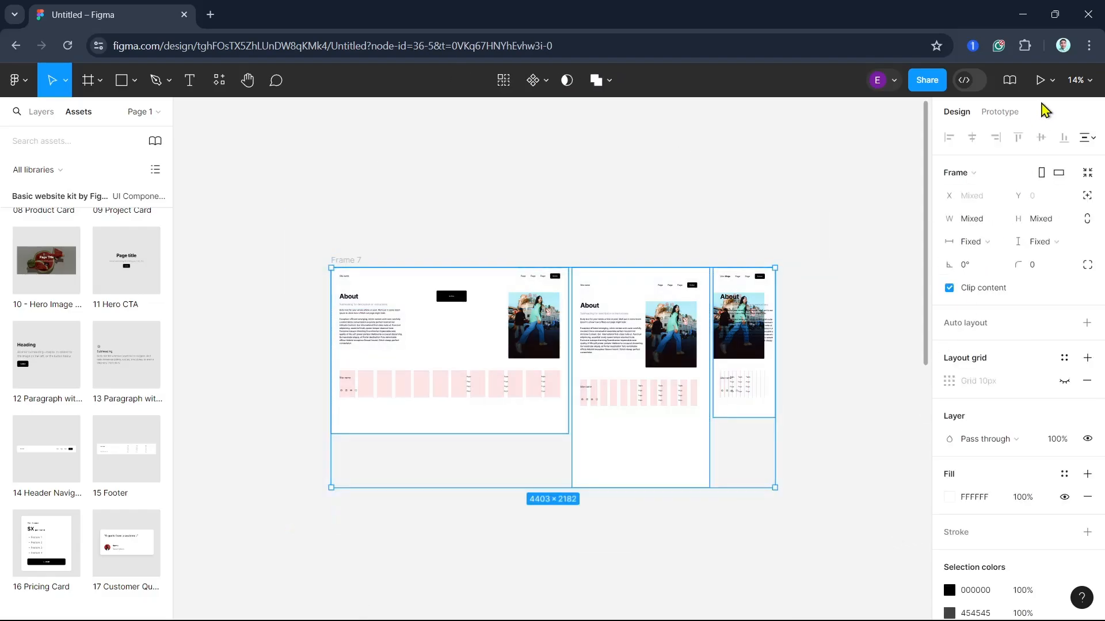
pyautogui.click(514, 255)
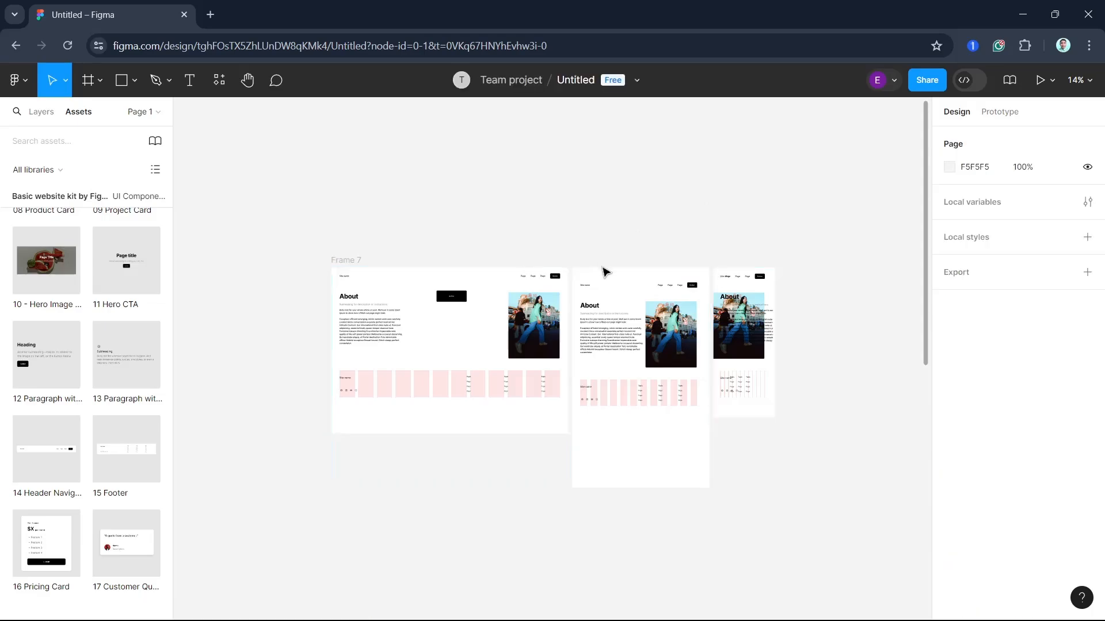
# - Preview the design in the inline preview window with the narrowest frame selected, and close the preview
pyautogui.click(752, 346)
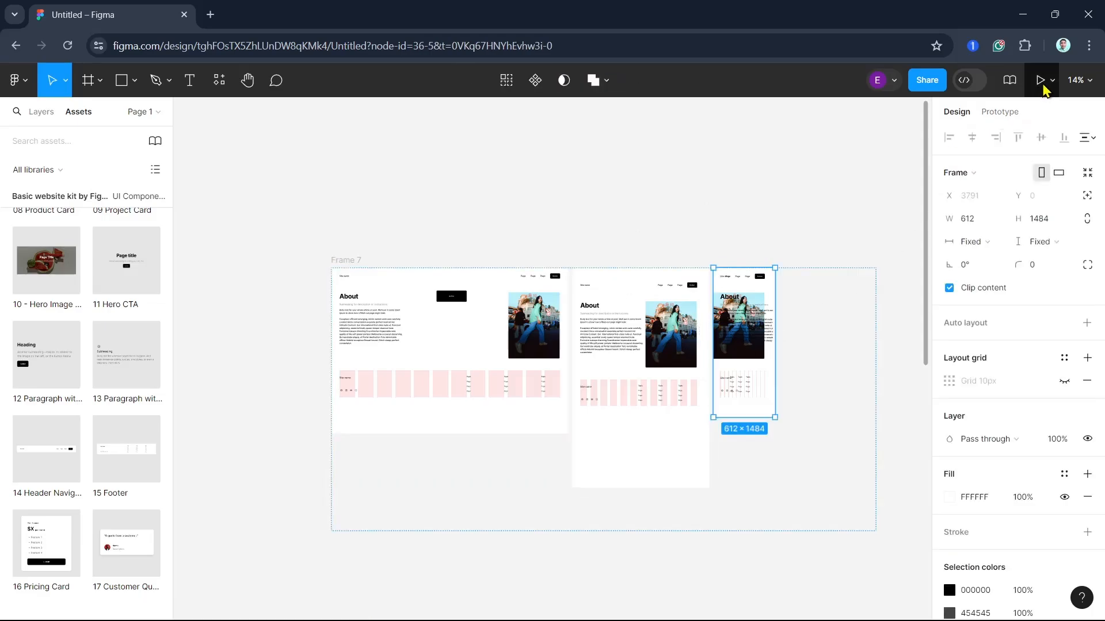
pyautogui.click(1052, 80)
pyautogui.click(1013, 142)
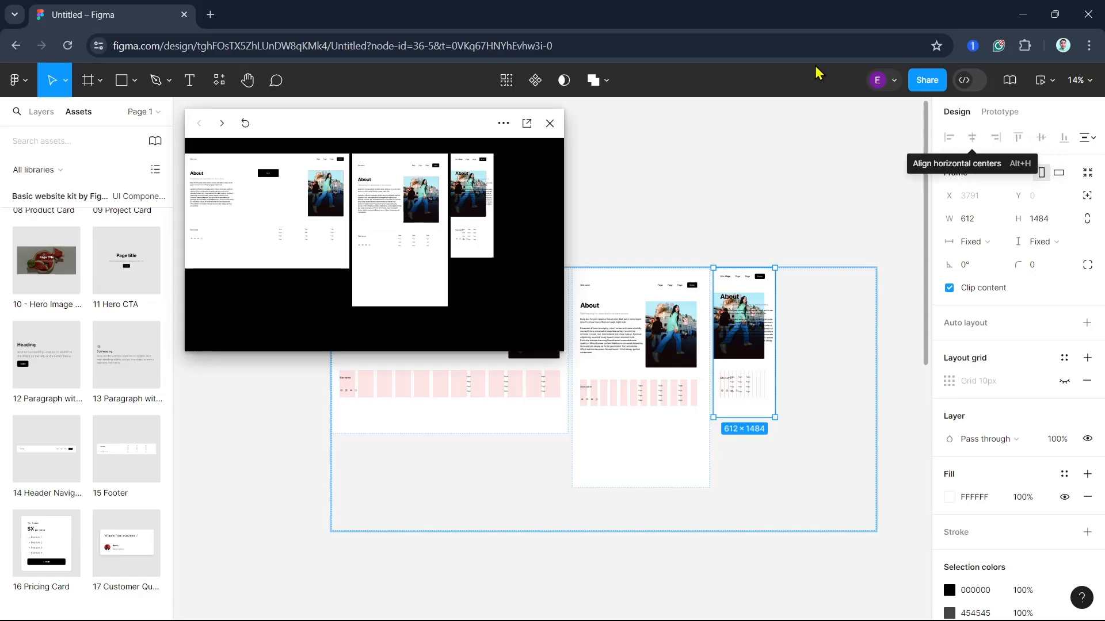
pyautogui.click(551, 123)
pyautogui.click(601, 228)
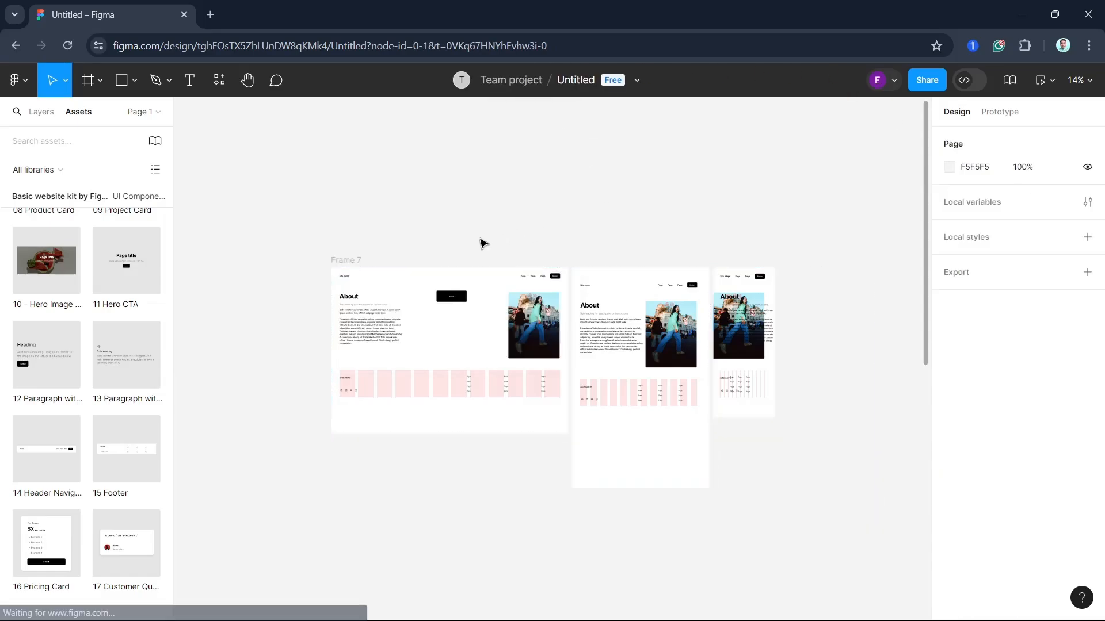
# - Present the three selected frames in a new tab and examine the first prototype screen from header to footer
pyautogui.moveTo(282, 205); pyautogui.dragTo(836, 512)
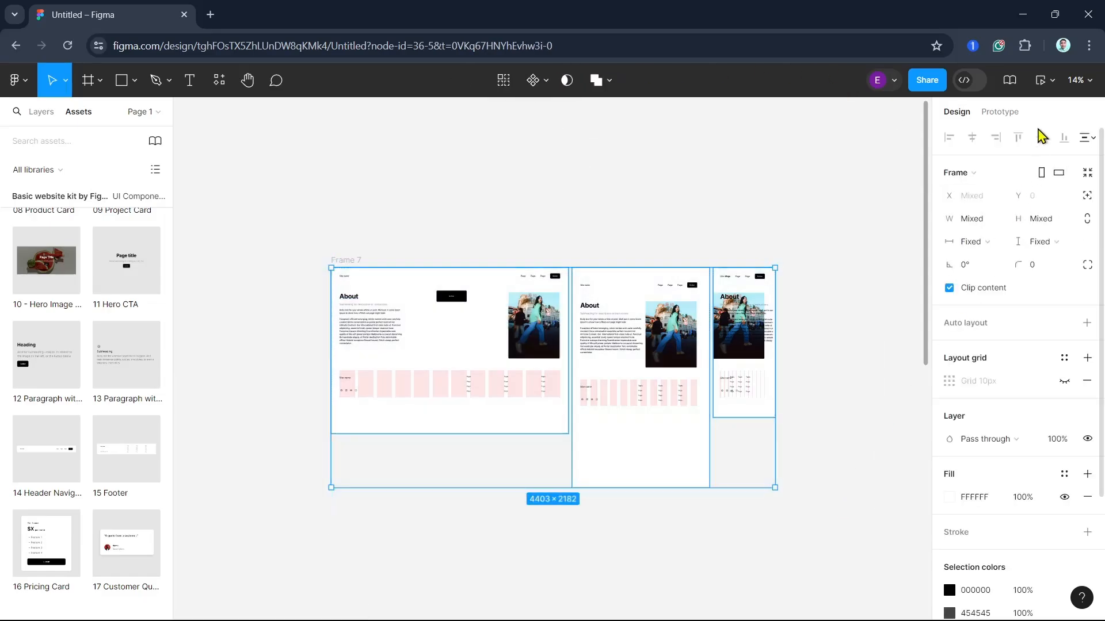
pyautogui.click(1052, 81)
pyautogui.click(1028, 115)
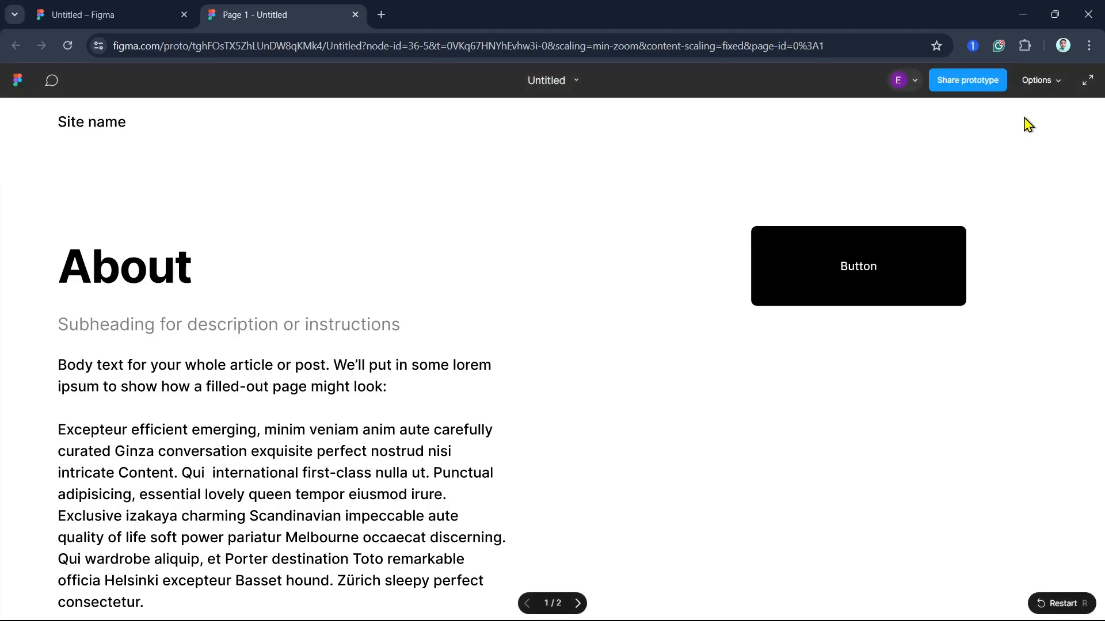
pyautogui.scroll(-10, 688, 315)
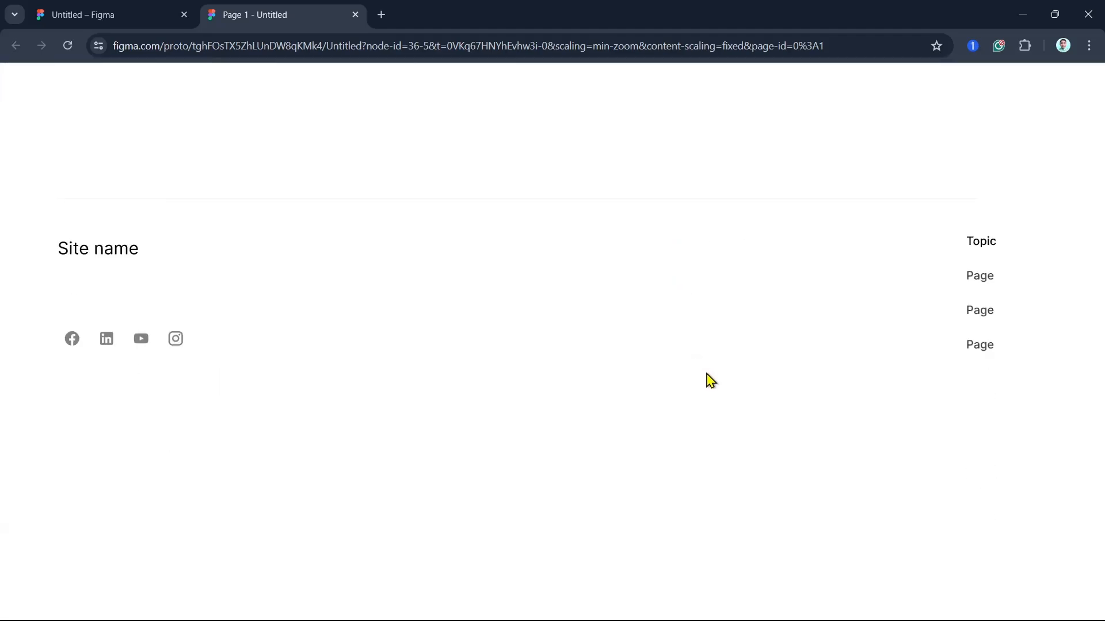
pyautogui.scroll(10, 681, 495)
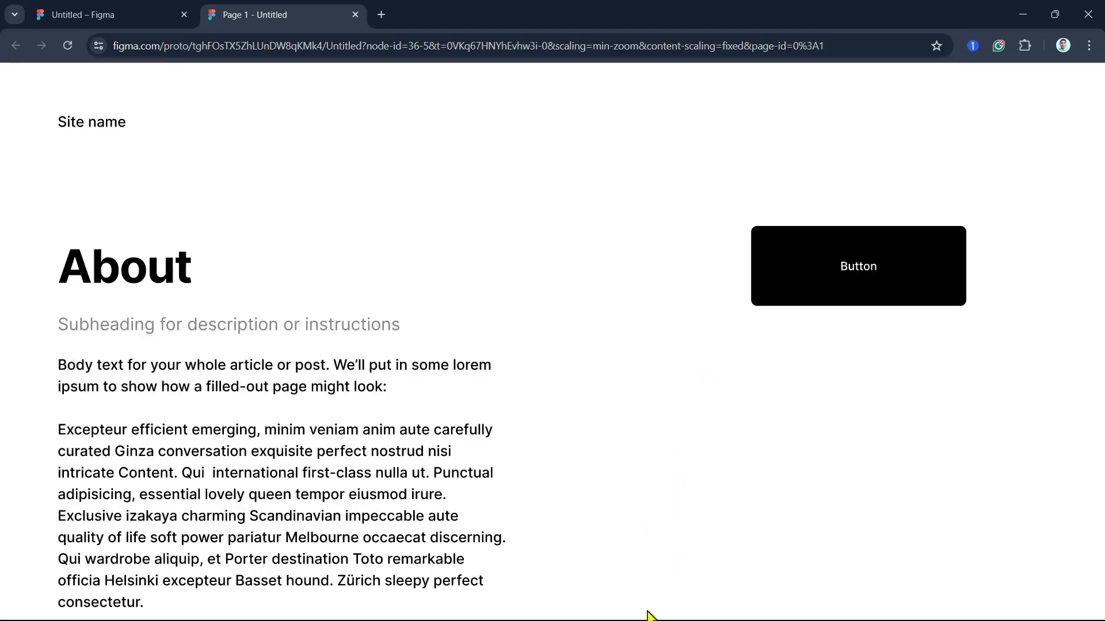
pyautogui.scroll(-10, 656, 576)
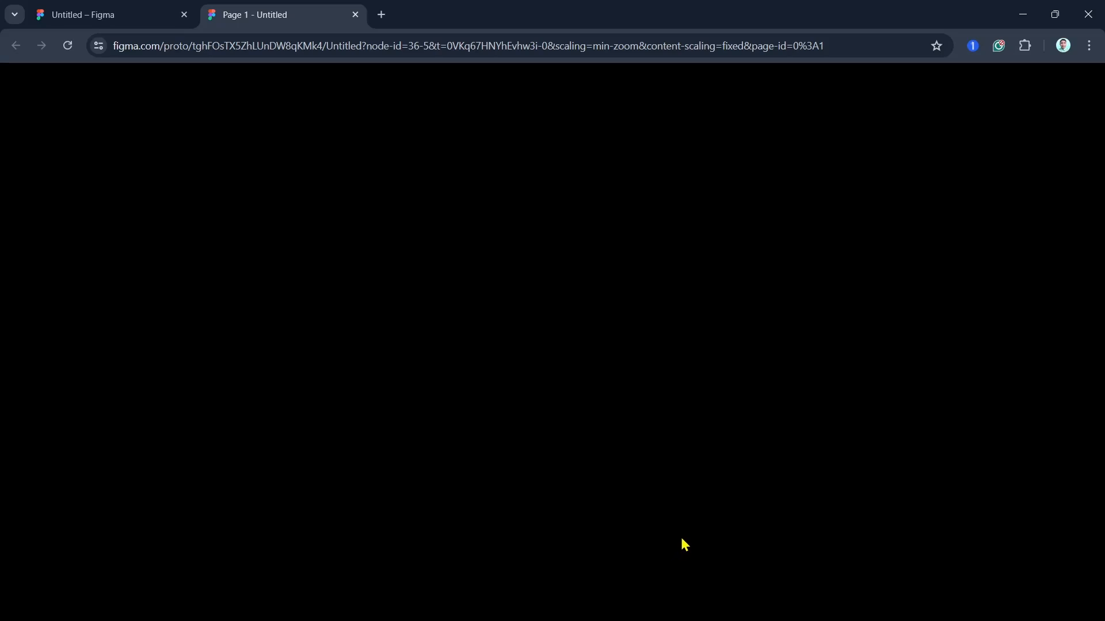
pyautogui.scroll(6, 681, 532)
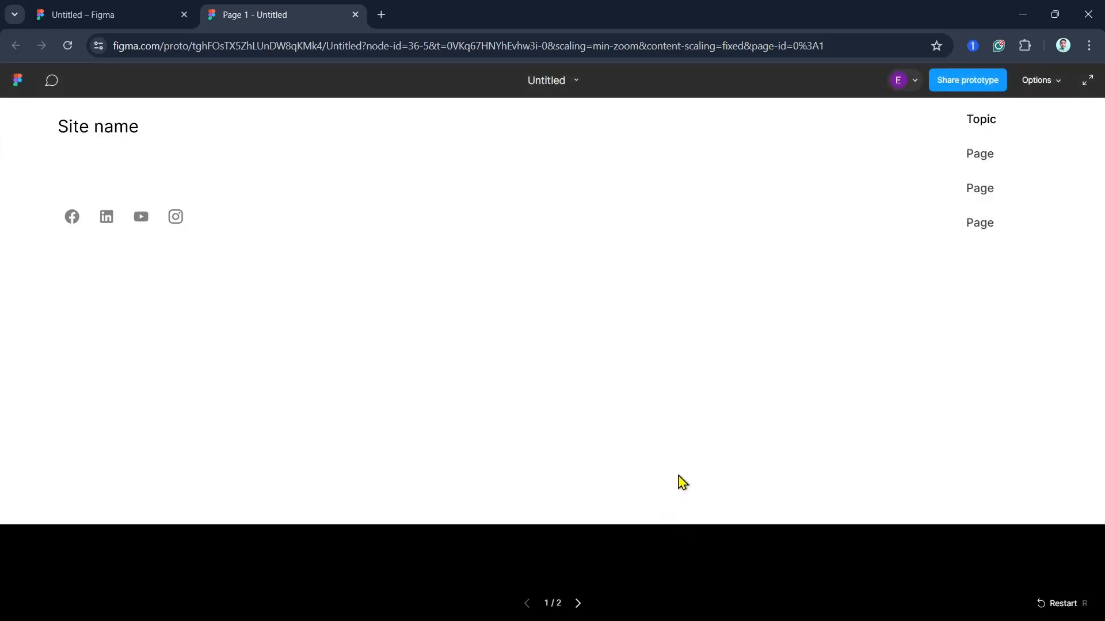
# - Check the second prototype screen, return to the start of the first one, and close the presentation
pyautogui.click(579, 603)
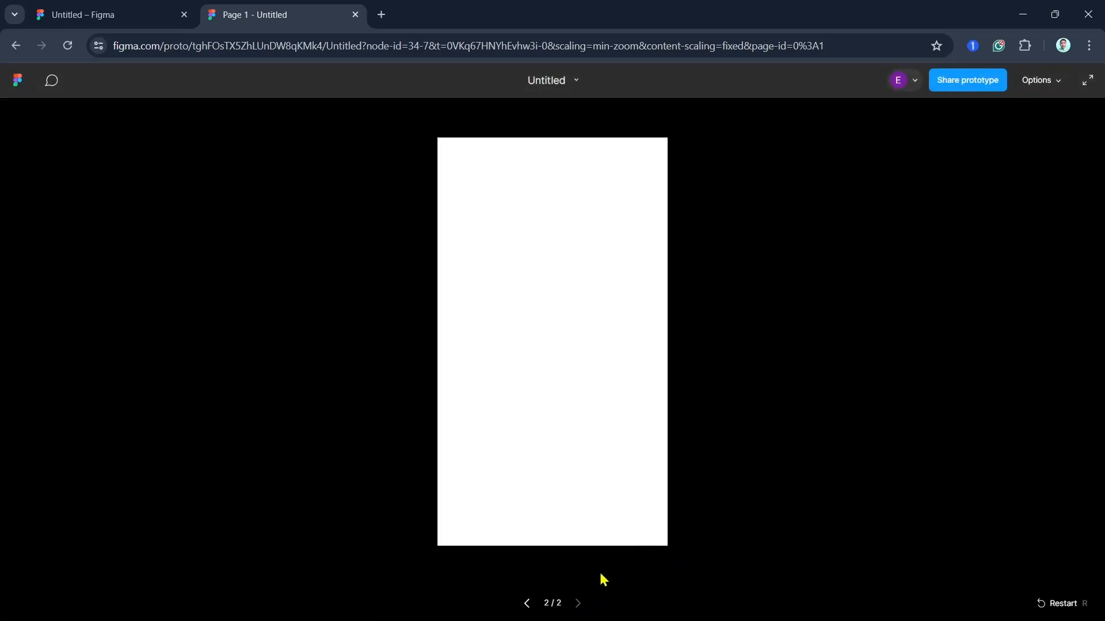
pyautogui.click(527, 603)
pyautogui.scroll(10, 714, 391)
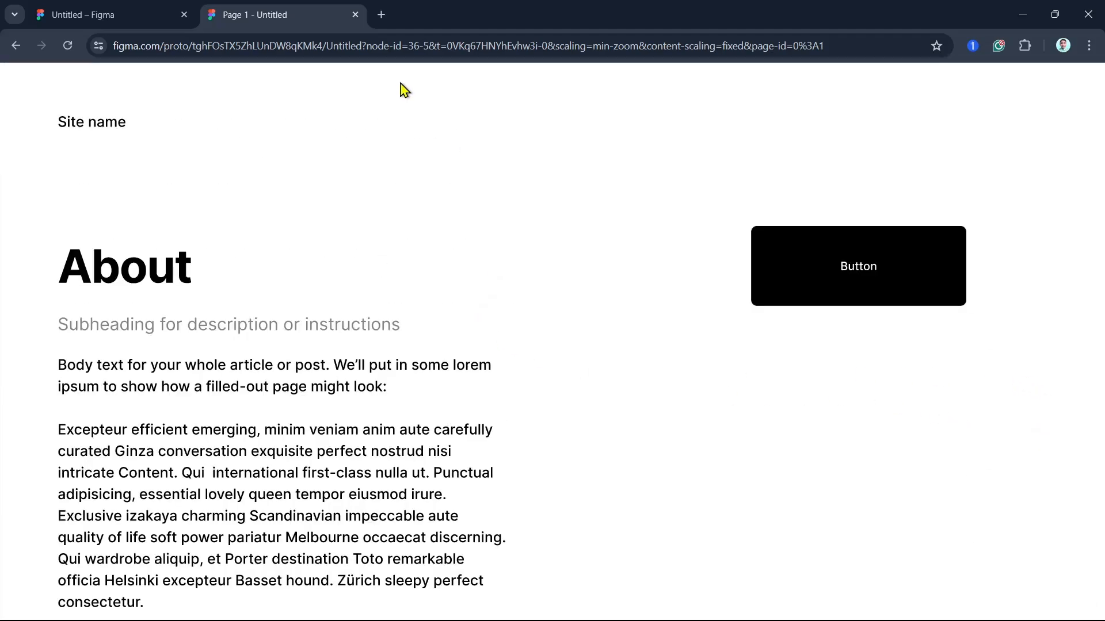
pyautogui.click(355, 15)
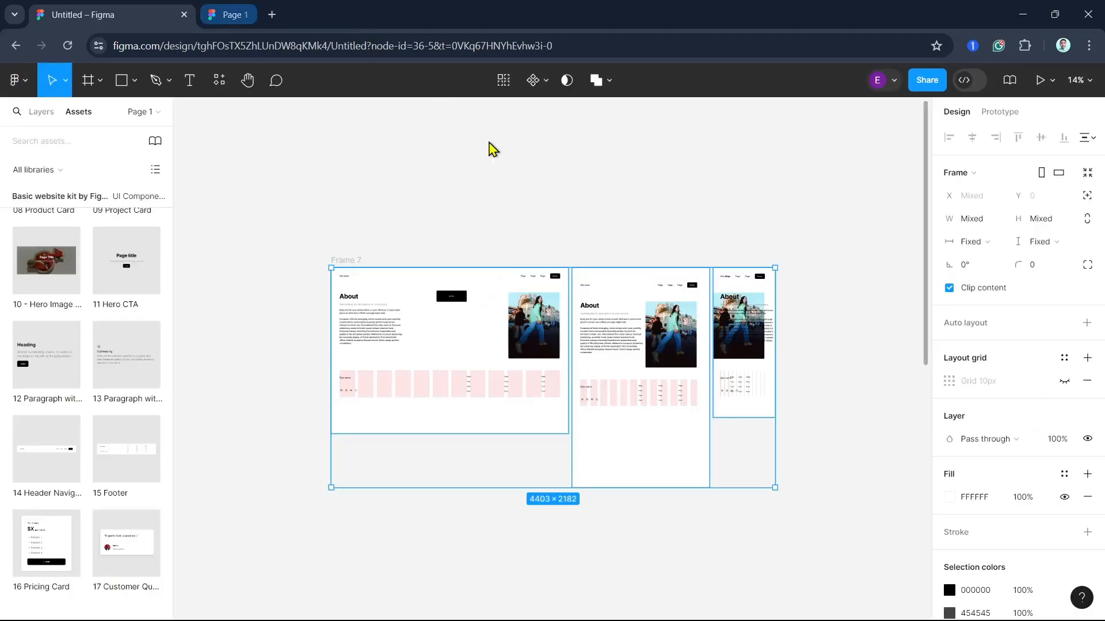
# - Select all three frames together and examine their page layouts up close
pyautogui.click(657, 216)
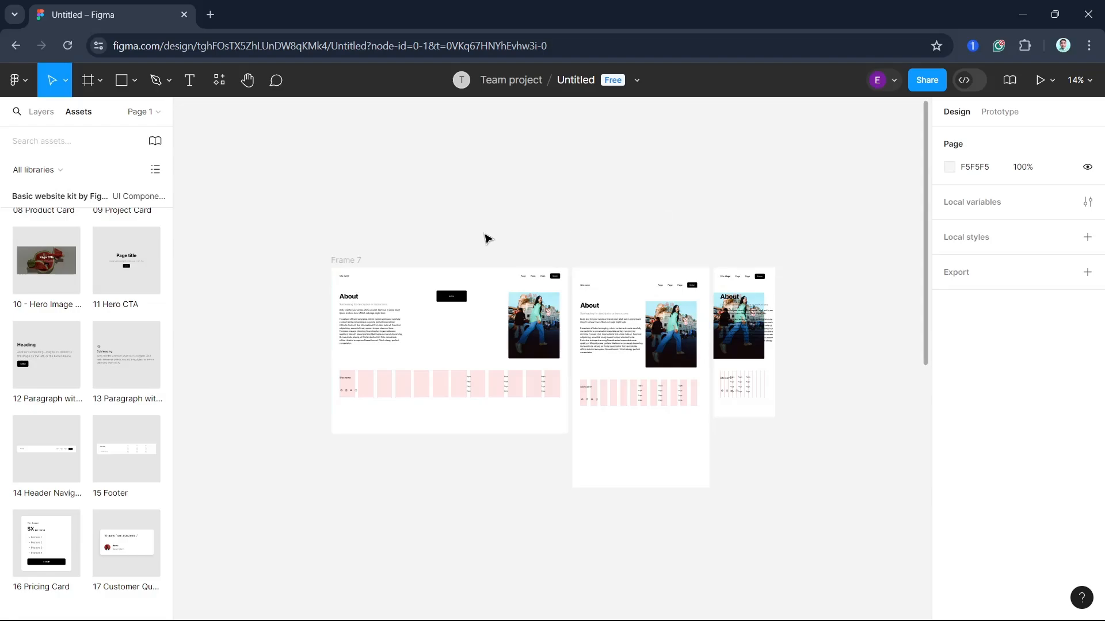
pyautogui.moveTo(285, 204); pyautogui.dragTo(875, 543)
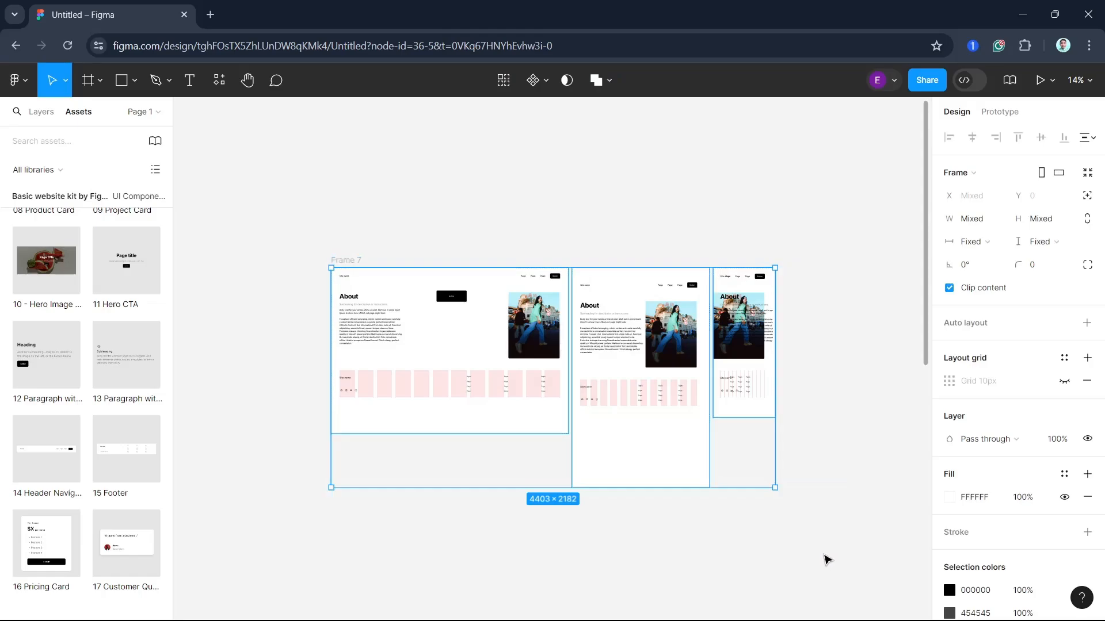
pyautogui.scroll(5, 823, 550)
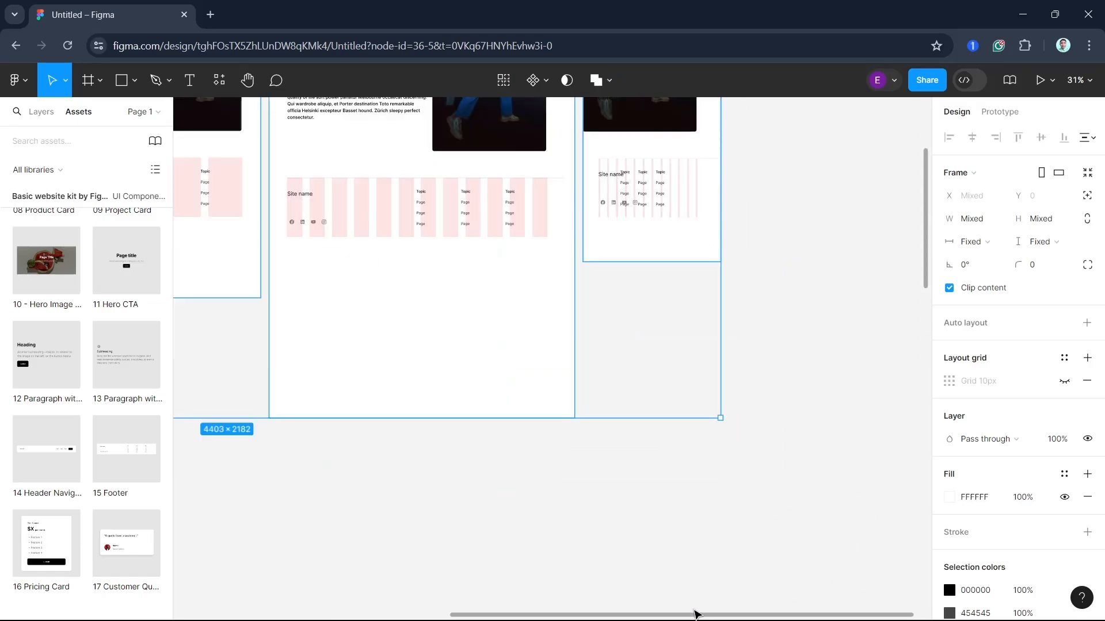
pyautogui.moveTo(696, 614); pyautogui.dragTo(554, 591)
pyautogui.scroll(3, 676, 525)
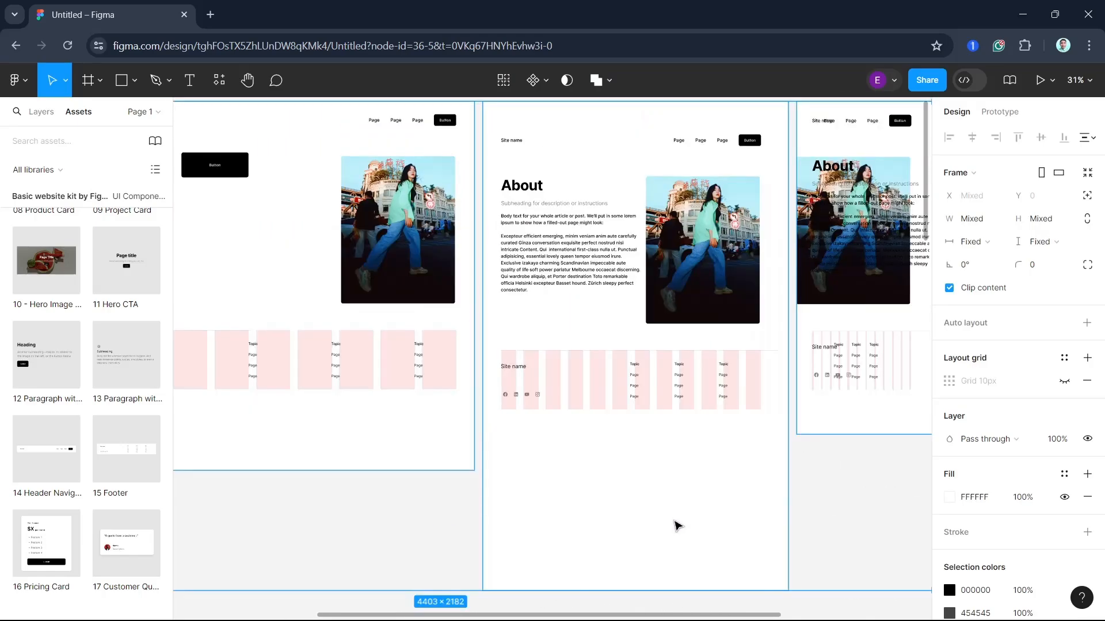
pyautogui.scroll(-5, 677, 519)
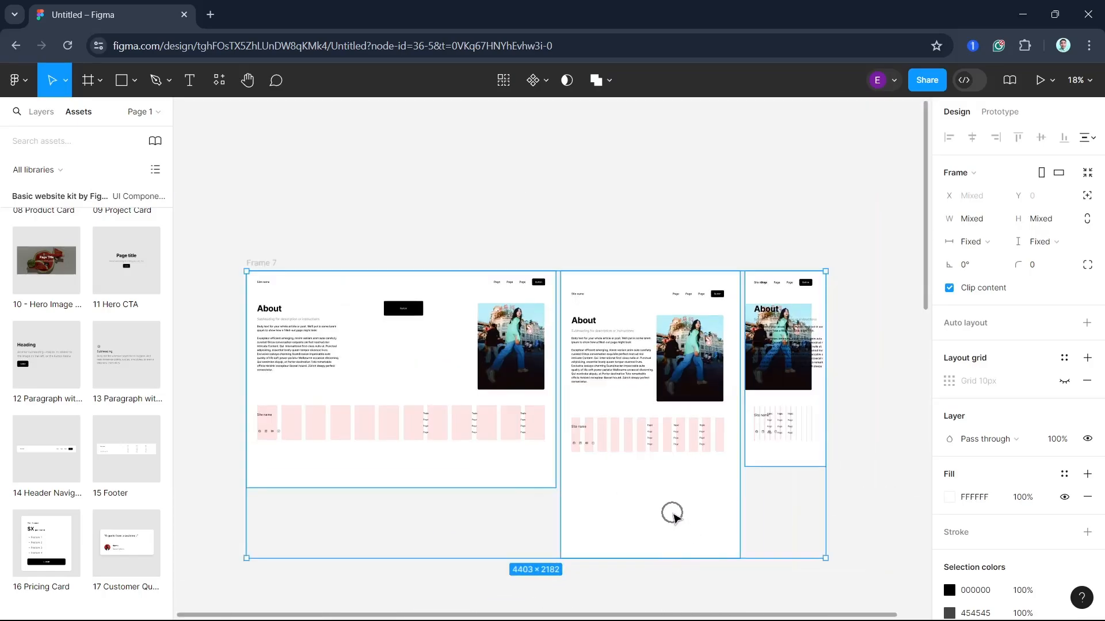